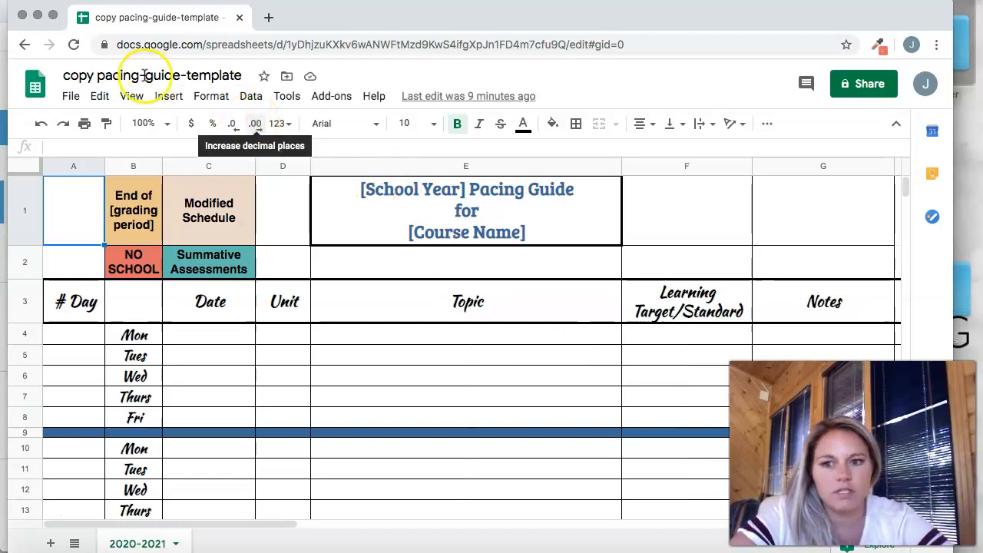
Rename the spreadsheet file as "2020 - 2021 Quadratic Algebra".
{"action": "left_click", "coordinate": [93, 74]}
{"action": "left_click_drag", "start_coordinate": [93, 74], "coordinate": [55, 73]}
{"action": "type", "text": "2020 - 202"}
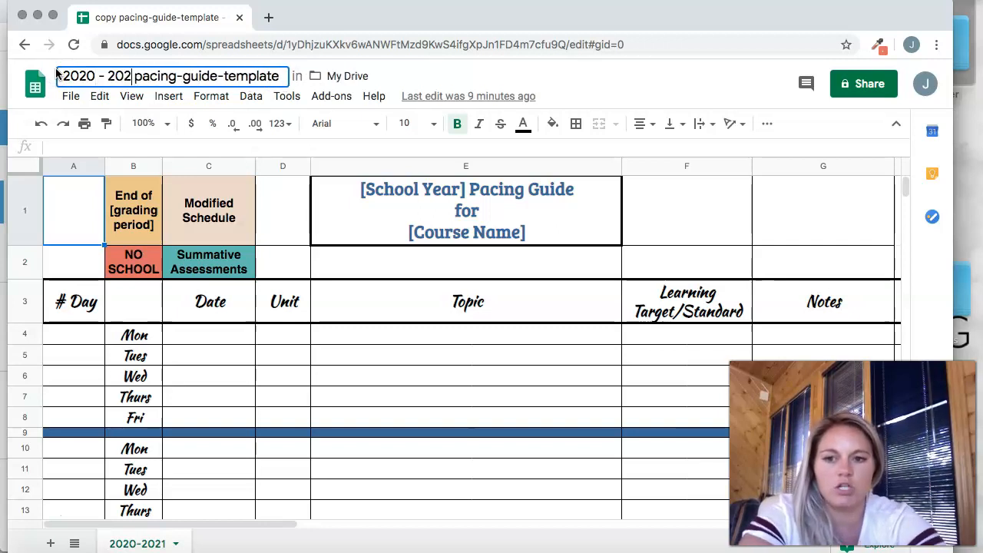
{"action": "type", "text": "1"}
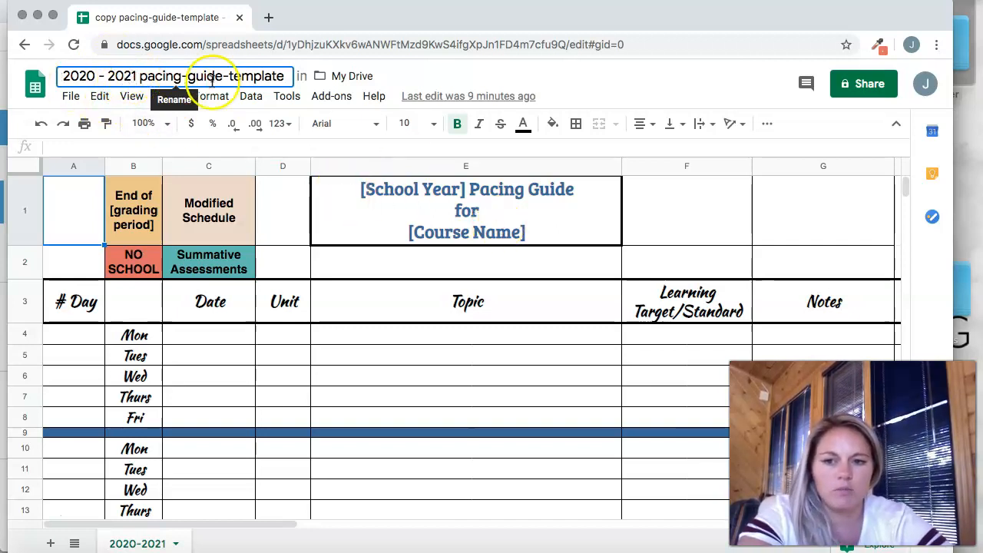
{"action": "left_click_drag", "start_coordinate": [281, 76], "coordinate": [140, 74]}
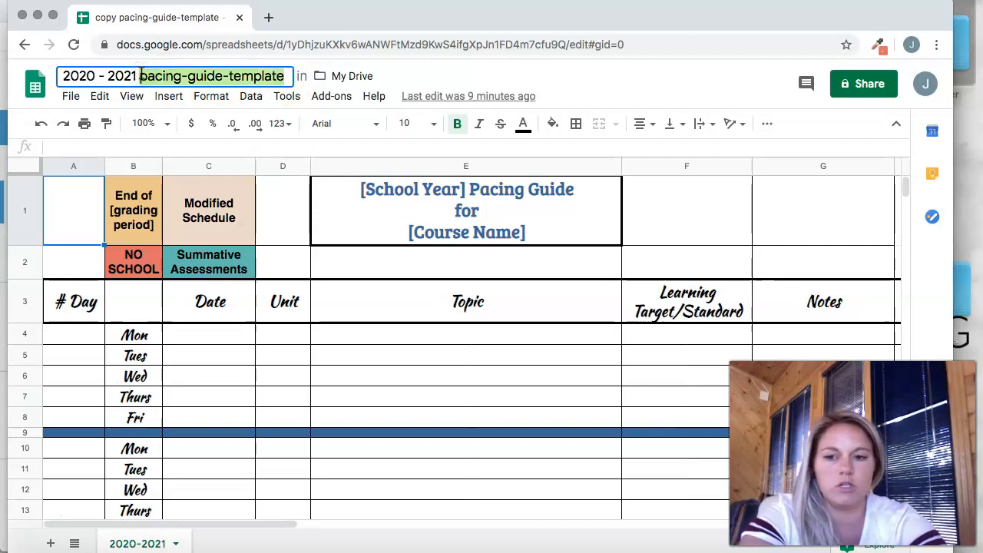
{"action": "type", "text": "Quadrat"}
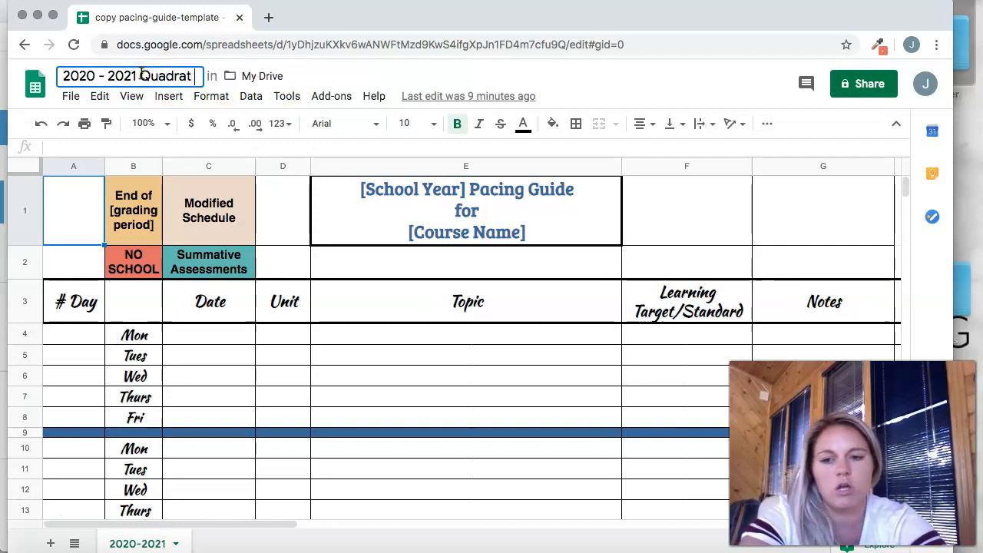
{"action": "type", "text": "ic Algebra"}
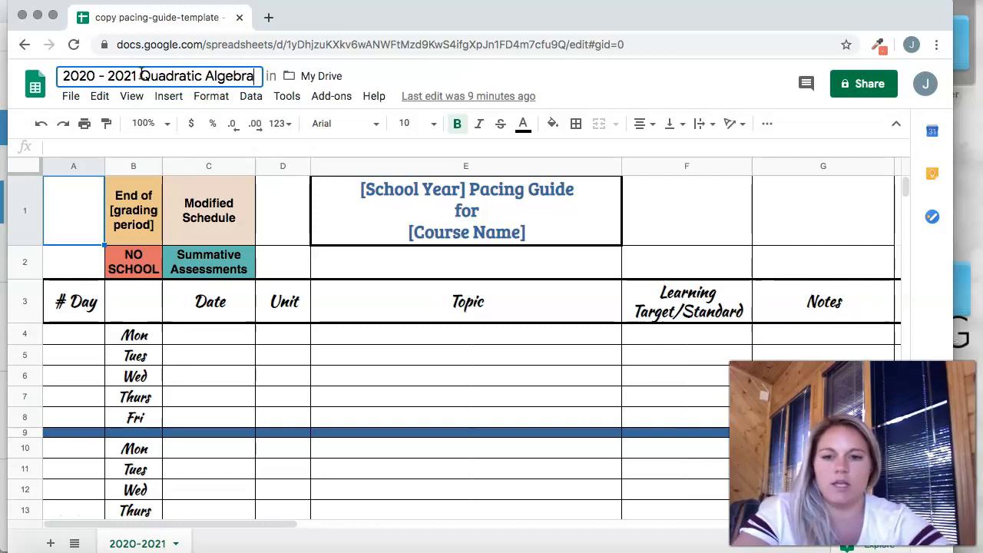
Replace the [School Year] placeholder in the E1 title with "2020 - 2021".
{"action": "left_click", "coordinate": [404, 197]}
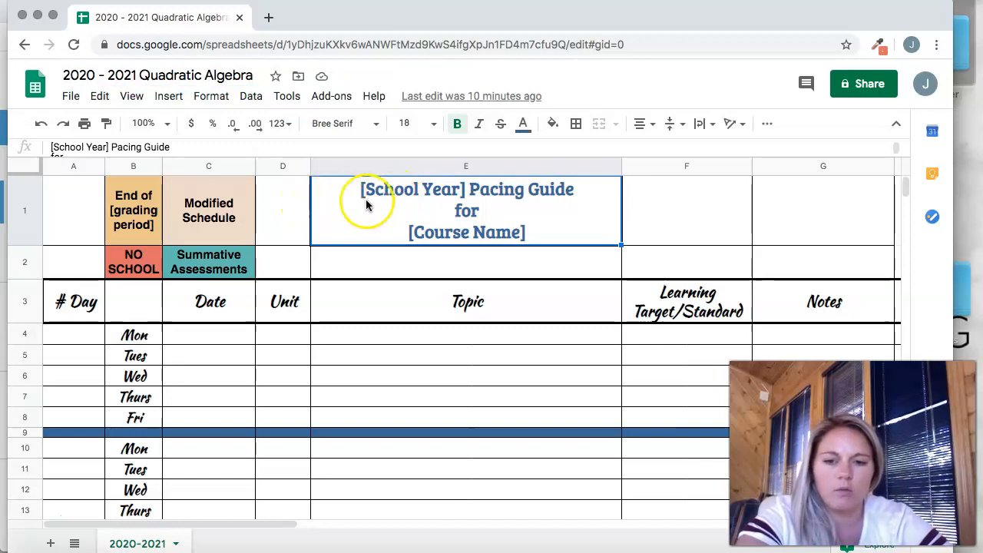
{"action": "double_click", "coordinate": [402, 193]}
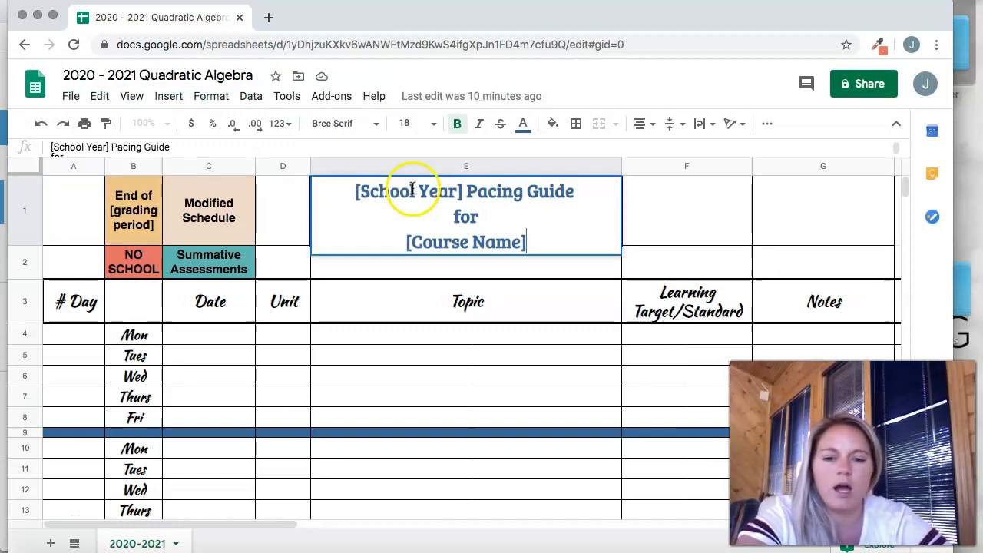
{"action": "left_click", "coordinate": [463, 191]}
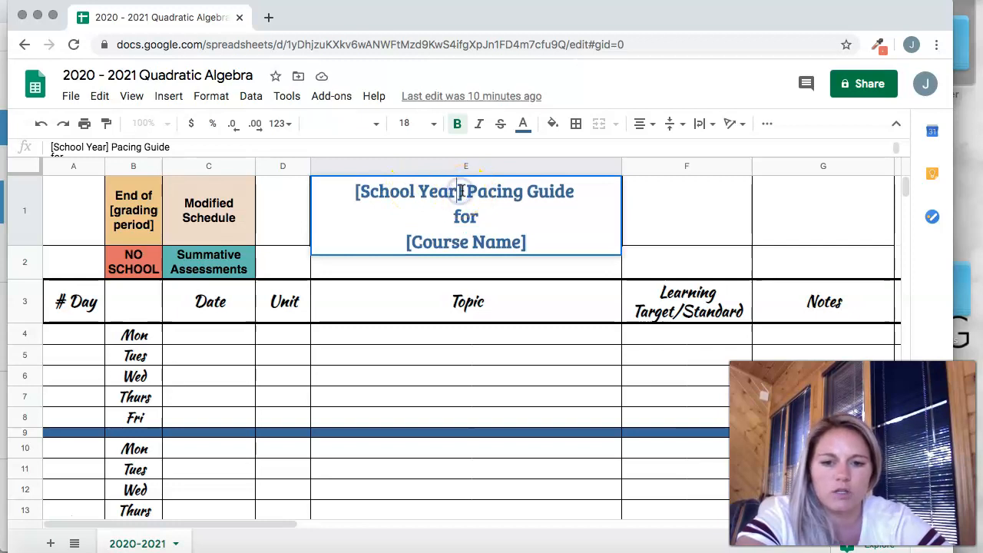
{"action": "left_click_drag", "start_coordinate": [463, 191], "coordinate": [353, 180]}
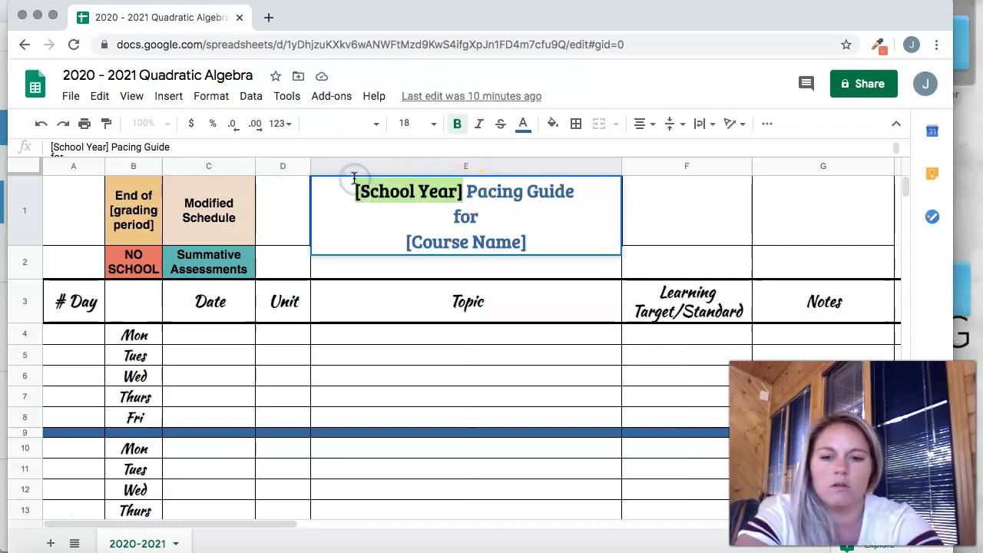
{"action": "type", "text": "20 - 2"}
{"action": "key", "text": "BackSpace"}
{"action": "key", "text": "BackSpace"}
{"action": "key", "text": "BackSpace"}
{"action": "type", "text": "2-"}
{"action": "key", "text": "BackSpace"}
{"action": "type", "text": "0"}
{"action": "key", "text": "BackSpace"}
{"action": "key", "text": "BackSpace"}
{"action": "key", "text": "BackSpace"}
{"action": "type", "text": "20 - 2"}
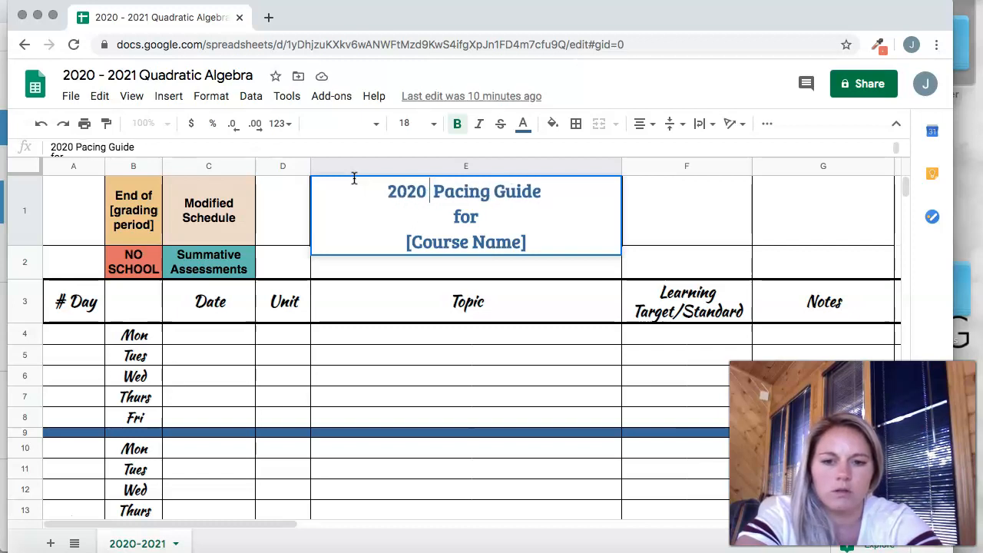
{"action": "type", "text": "021"}
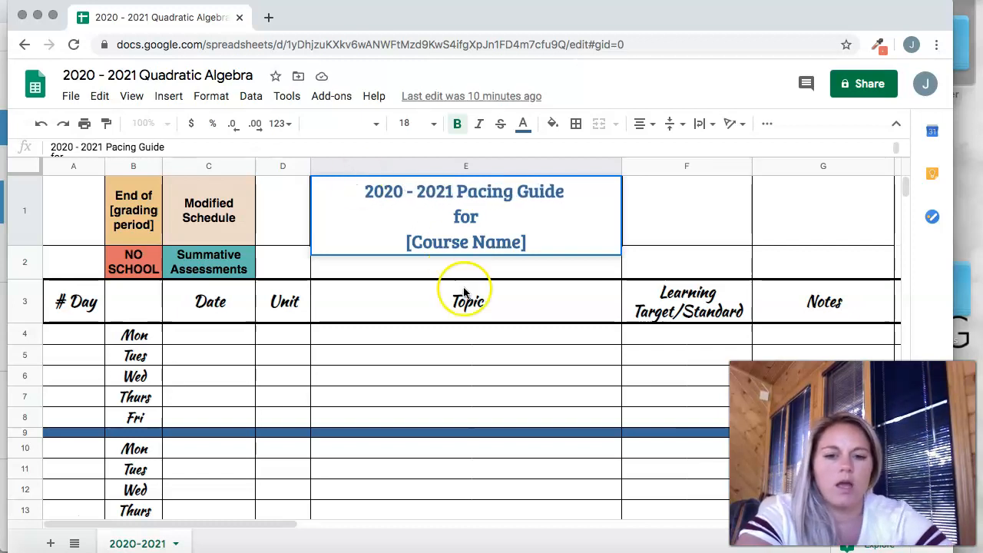
Replace the [Course Name] placeholder in the E1 title with "Quadratic Algebra".
{"action": "left_click_drag", "start_coordinate": [522, 240], "coordinate": [405, 241]}
{"action": "type", "text": "Quad"}
{"action": "key", "text": "BackSpace"}
{"action": "key", "text": "BackSpace"}
{"action": "type", "text": "adratic "}
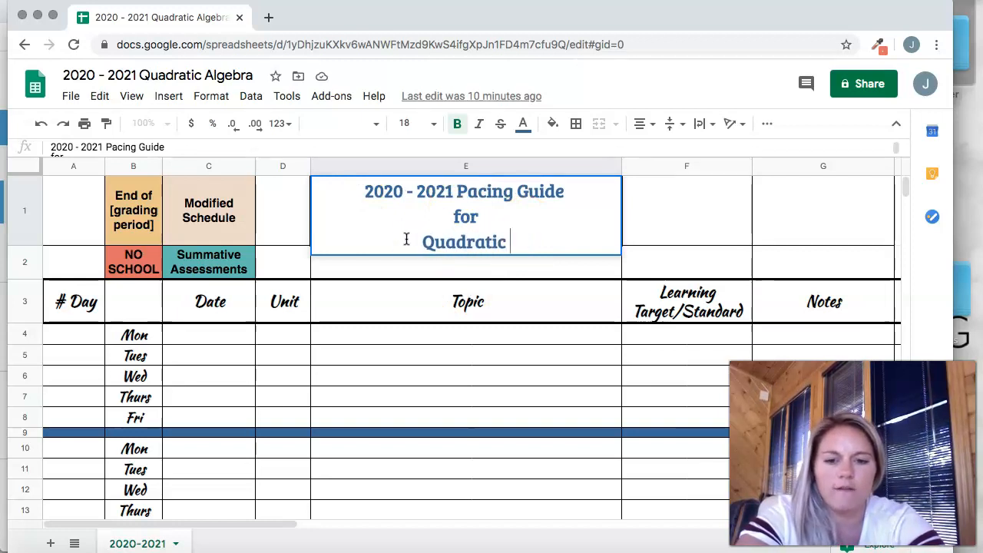
{"action": "type", "text": "Algebra"}
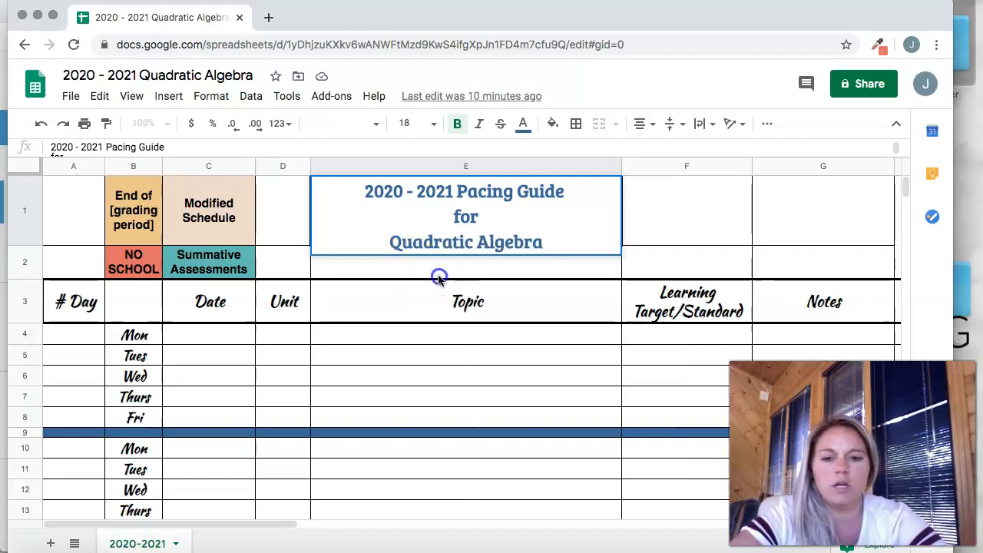
{"action": "key", "text": "Return"}
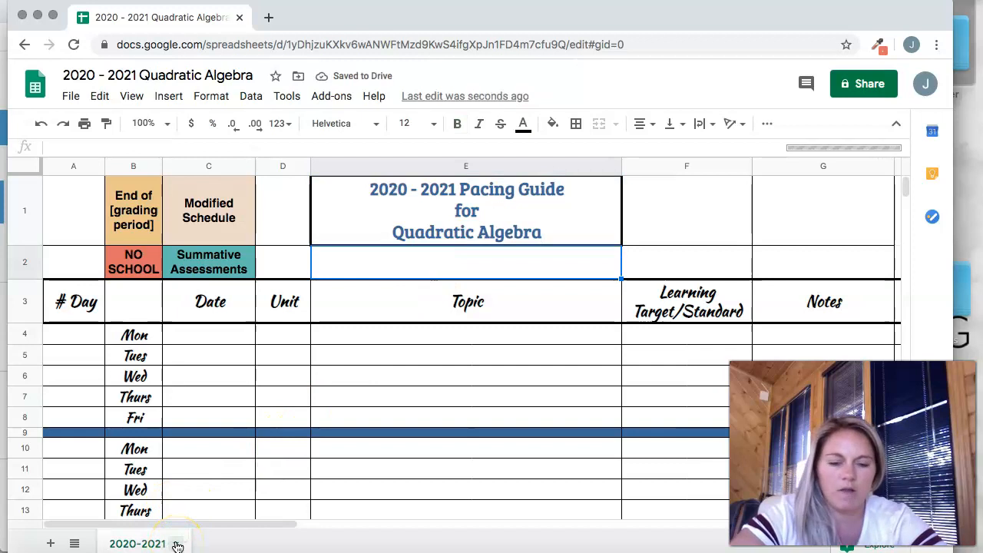
Duplicate the 2020-2021 sheet and name the copy "Support 2020-2021".
{"action": "left_click", "coordinate": [177, 543]}
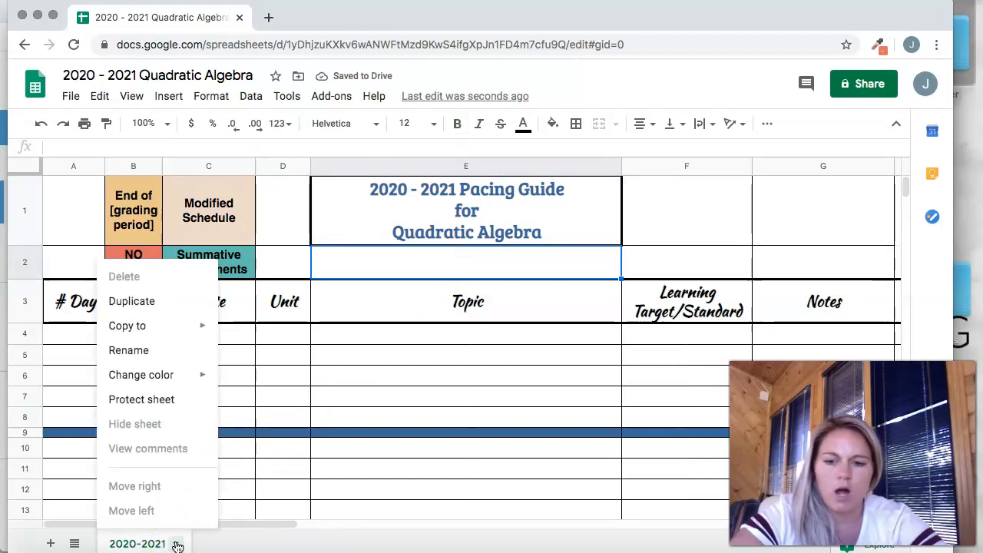
{"action": "left_click", "coordinate": [143, 303]}
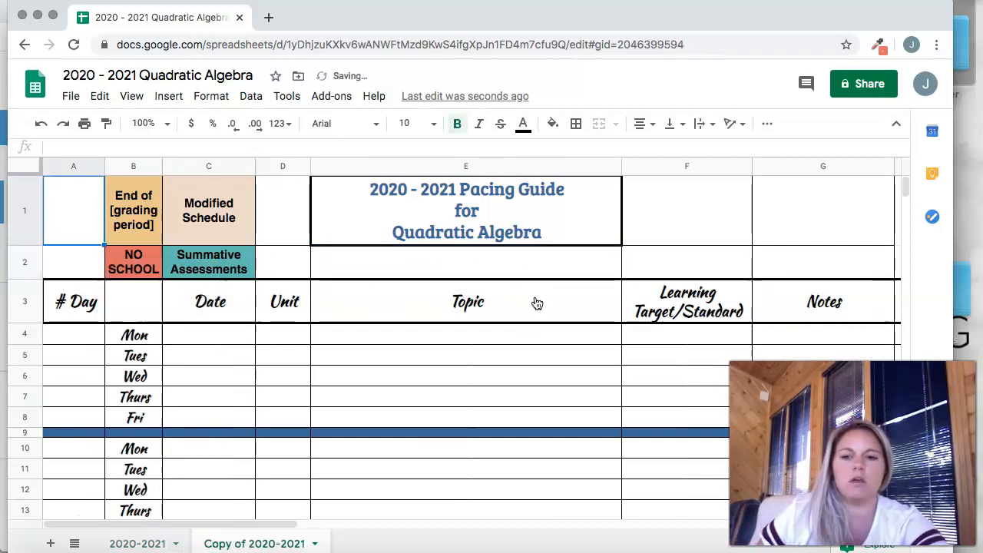
{"action": "double_click", "coordinate": [233, 545]}
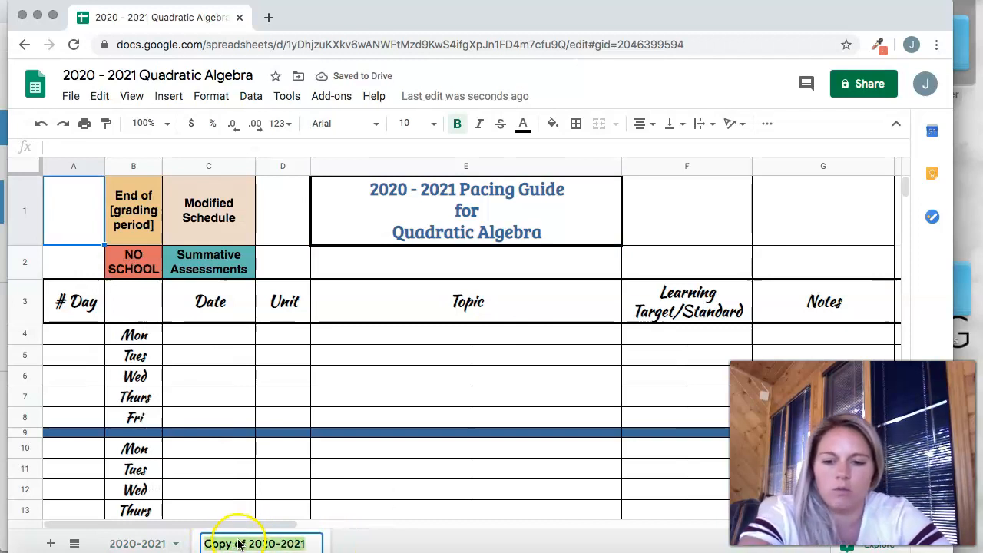
{"action": "left_click", "coordinate": [244, 545]}
{"action": "key", "text": "BackSpace"}
{"action": "key", "text": "BackSpace"}
{"action": "key", "text": "BackSpace"}
{"action": "key", "text": "BackSpace"}
{"action": "key", "text": "BackSpace"}
{"action": "key", "text": "BackSpace"}
{"action": "key", "text": "BackSpace"}
{"action": "type", "text": "Support"}
{"action": "left_click", "coordinate": [348, 526]}
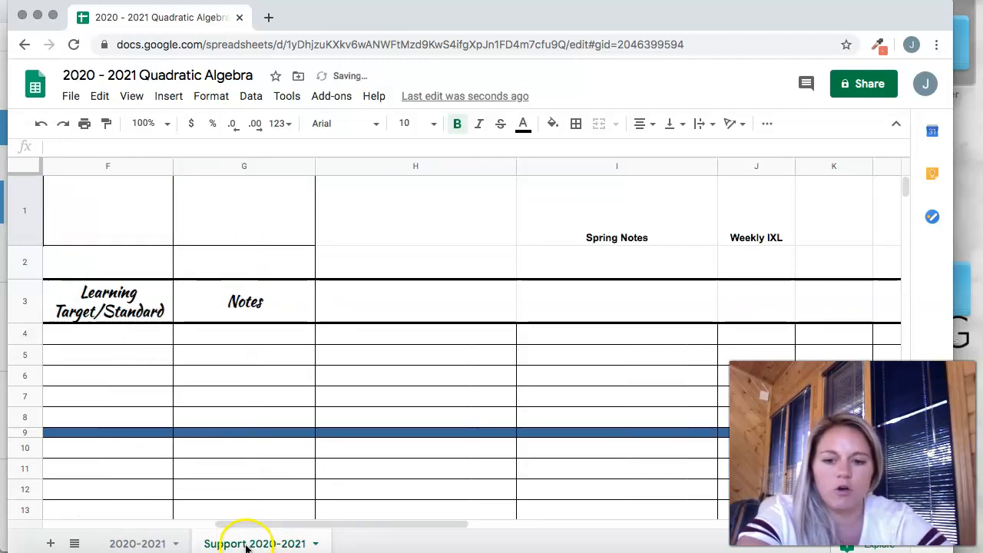
Examine the columns across the Support 2020-2021 sheet, including those beyond Notes.
{"action": "scroll", "coordinate": [333, 368], "scroll_direction": "down", "scroll_amount": 5}
{"action": "scroll", "coordinate": [300, 395], "scroll_direction": "up", "scroll_amount": 5}
{"action": "scroll", "coordinate": [202, 415], "scroll_direction": "left", "scroll_amount": 5}
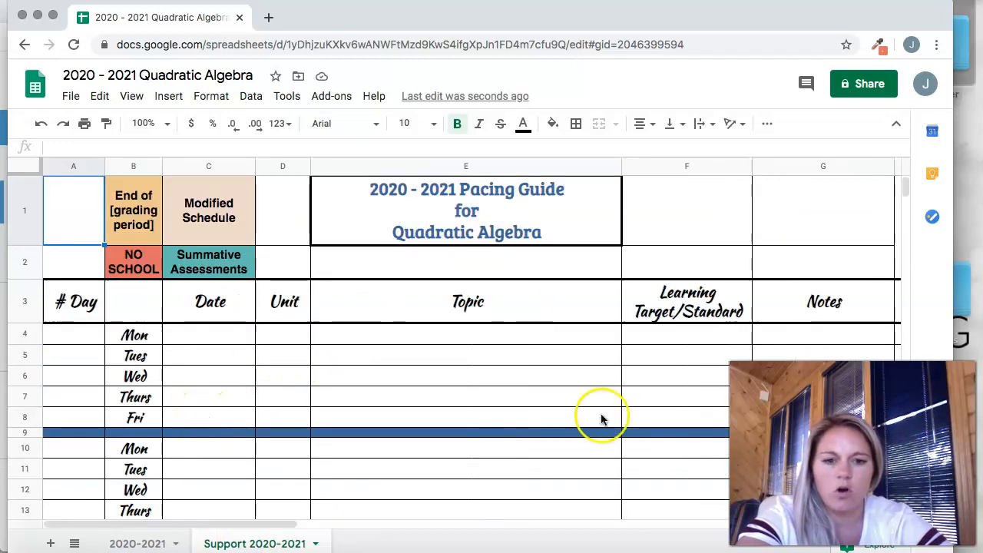
{"action": "scroll", "coordinate": [408, 344], "scroll_direction": "right", "scroll_amount": 5}
{"action": "scroll", "coordinate": [408, 344], "scroll_direction": "left", "scroll_amount": 5}
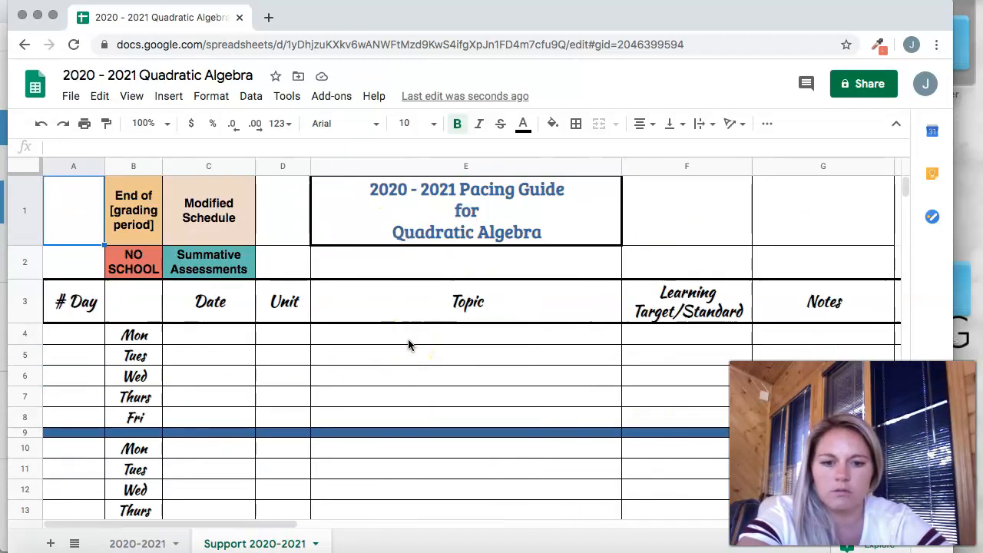
{"action": "scroll", "coordinate": [408, 344], "scroll_direction": "right", "scroll_amount": 4}
{"action": "scroll", "coordinate": [408, 344], "scroll_direction": "left", "scroll_amount": 5}
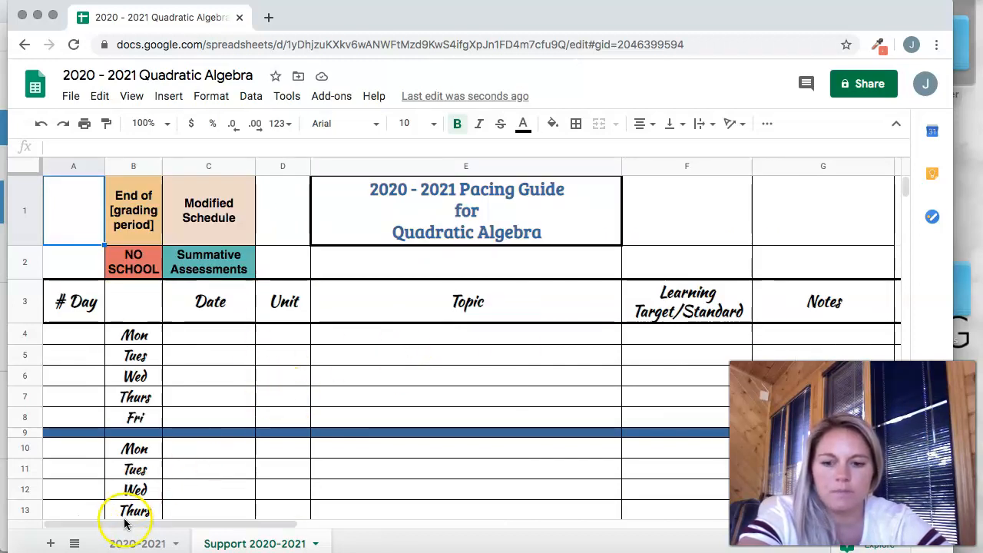
On the 2020-2021 sheet, replace the [grading period] placeholder in B1 so the label reads "End of Trimesters".
{"action": "left_click", "coordinate": [128, 544]}
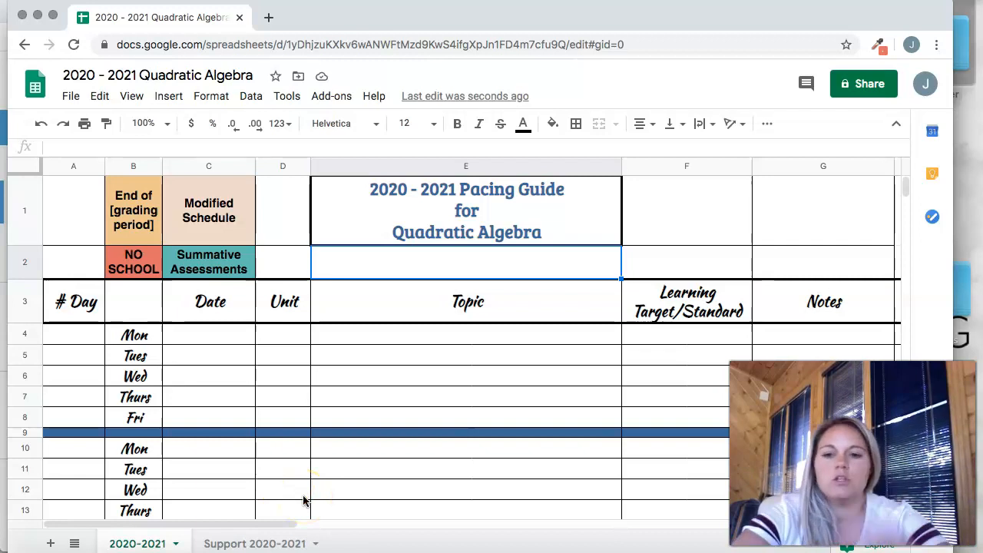
{"action": "left_click", "coordinate": [256, 74]}
{"action": "left_click_drag", "start_coordinate": [256, 74], "coordinate": [140, 74]}
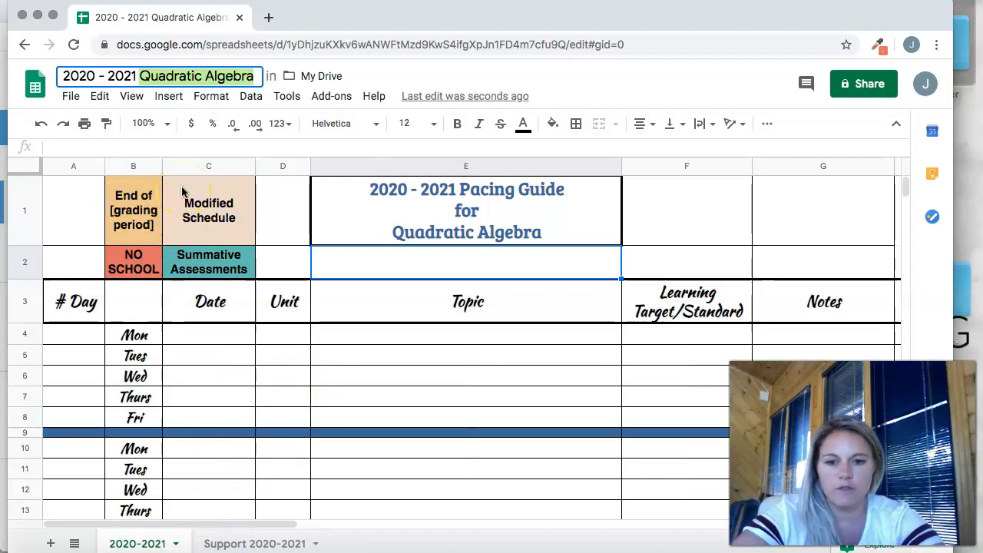
{"action": "left_click", "coordinate": [139, 227]}
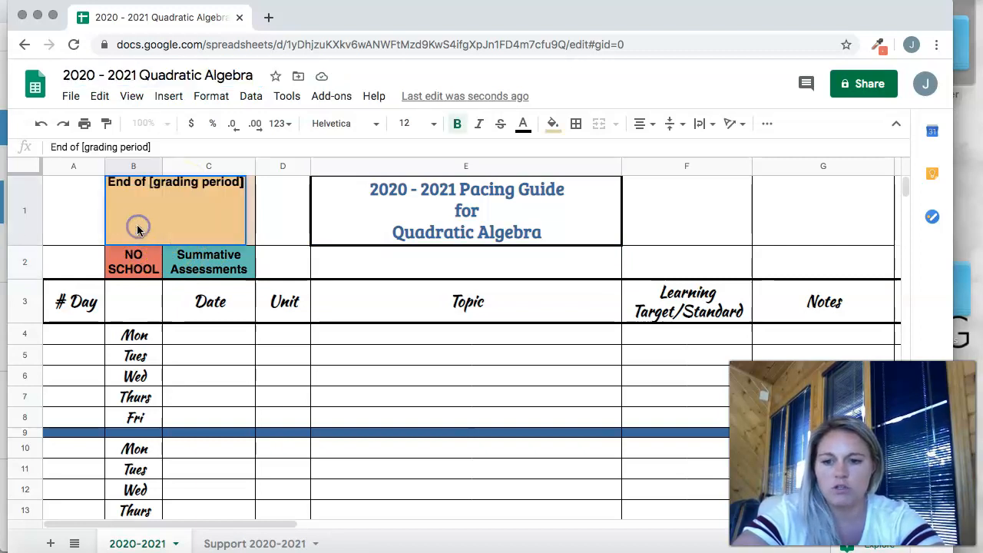
{"action": "left_click_drag", "start_coordinate": [151, 181], "coordinate": [239, 186]}
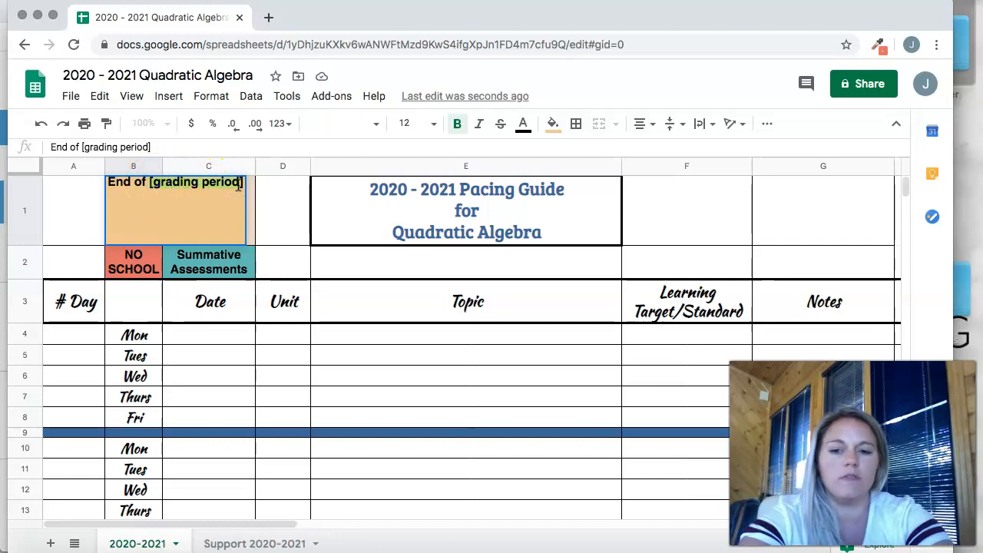
{"action": "key", "text": "BackSpace"}
{"action": "key", "text": "Delete"}
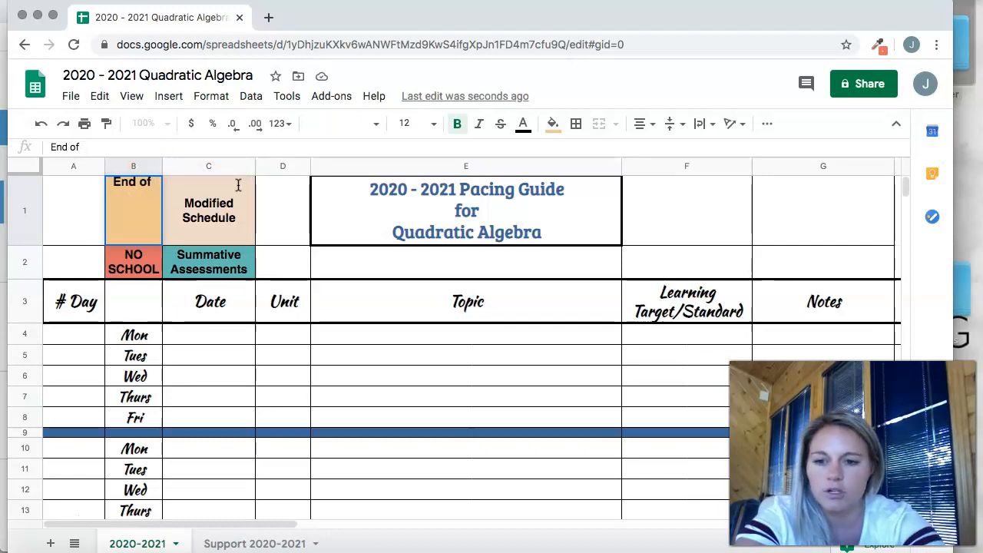
{"action": "type", "text": "Trimesters"}
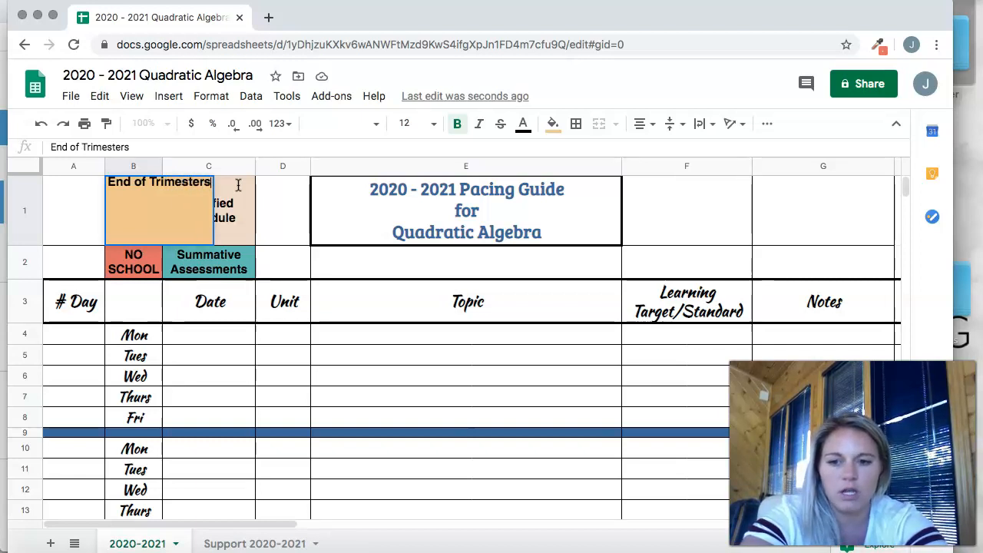
{"action": "key", "text": "Return"}
Make column A slightly narrower and column B wide enough to fit the "End of Trimesters" label.
{"action": "scroll", "coordinate": [211, 173], "scroll_direction": "right", "scroll_amount": 3}
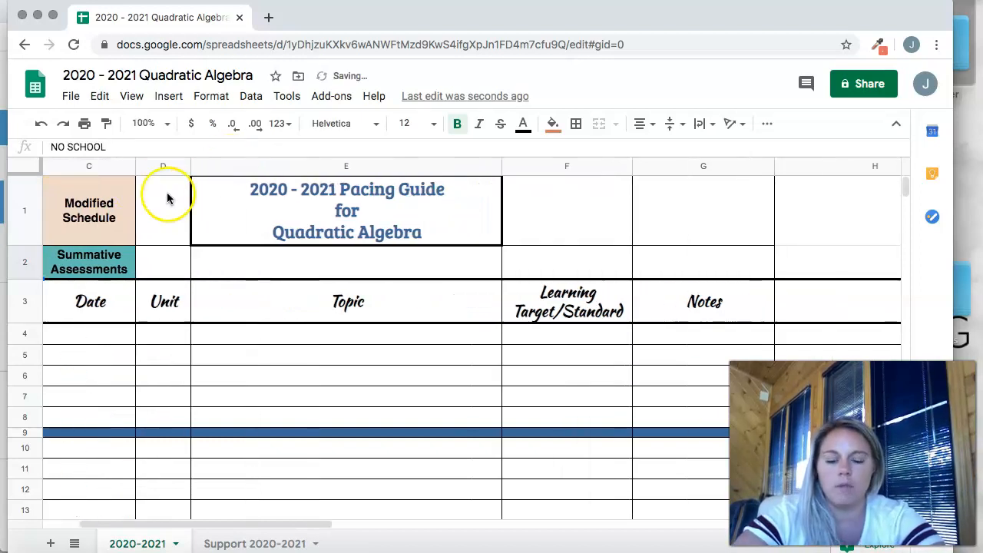
{"action": "scroll", "coordinate": [168, 199], "scroll_direction": "left", "scroll_amount": 3}
{"action": "left_click_drag", "start_coordinate": [104, 166], "coordinate": [164, 166]}
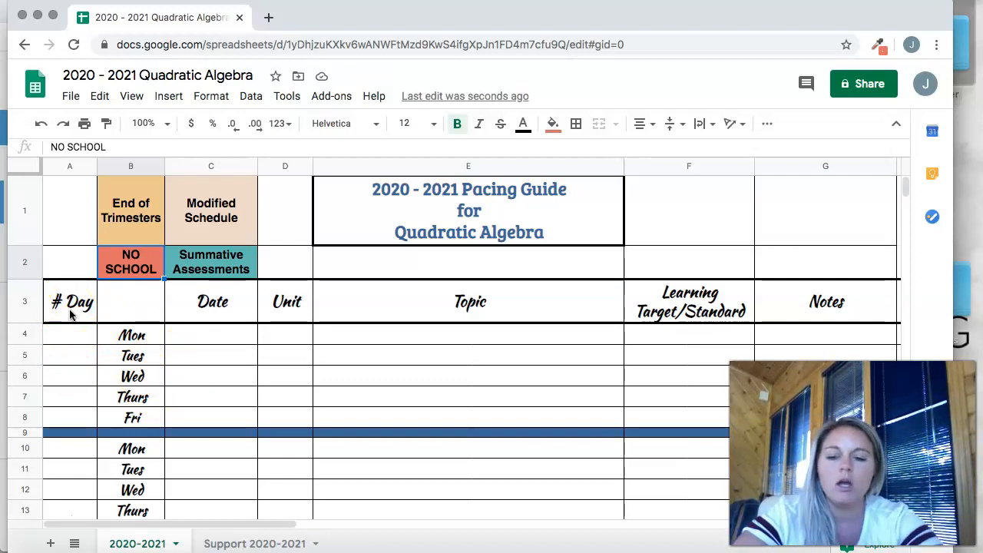
Enter 09/07/20 as the first Monday's date in C4 and fill consecutive dates down through that Friday in C8.
{"action": "left_click", "coordinate": [69, 332]}
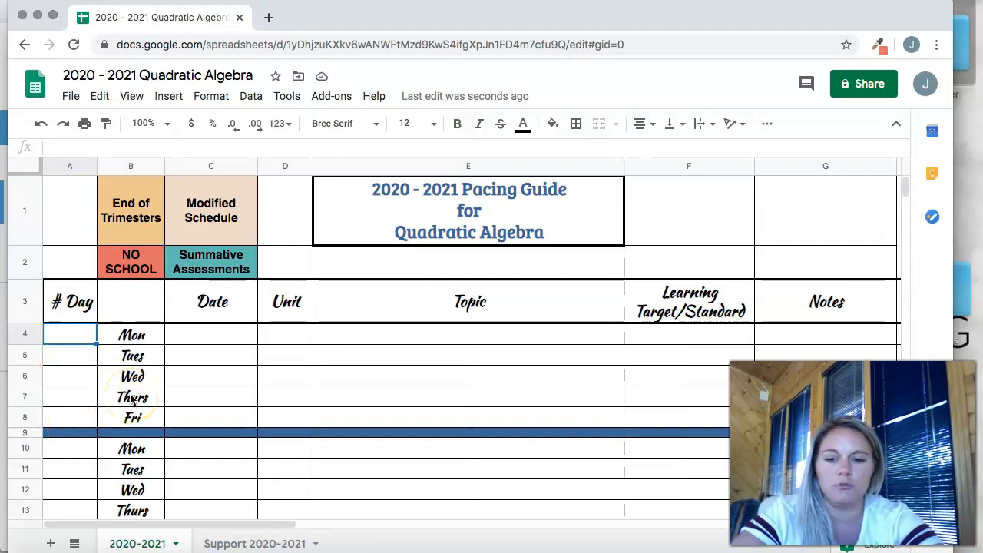
{"action": "left_click", "coordinate": [189, 337]}
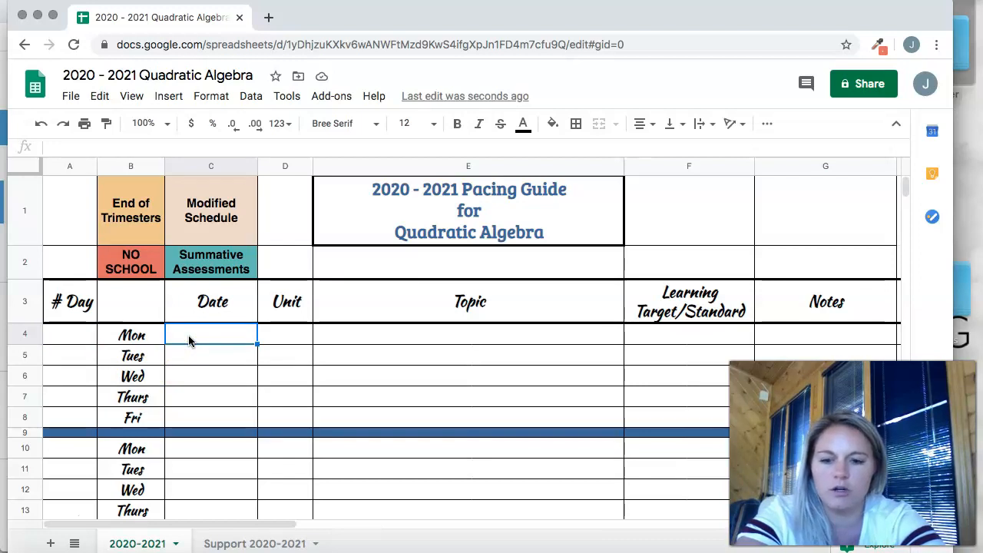
{"action": "type", "text": "09/07/2020"}
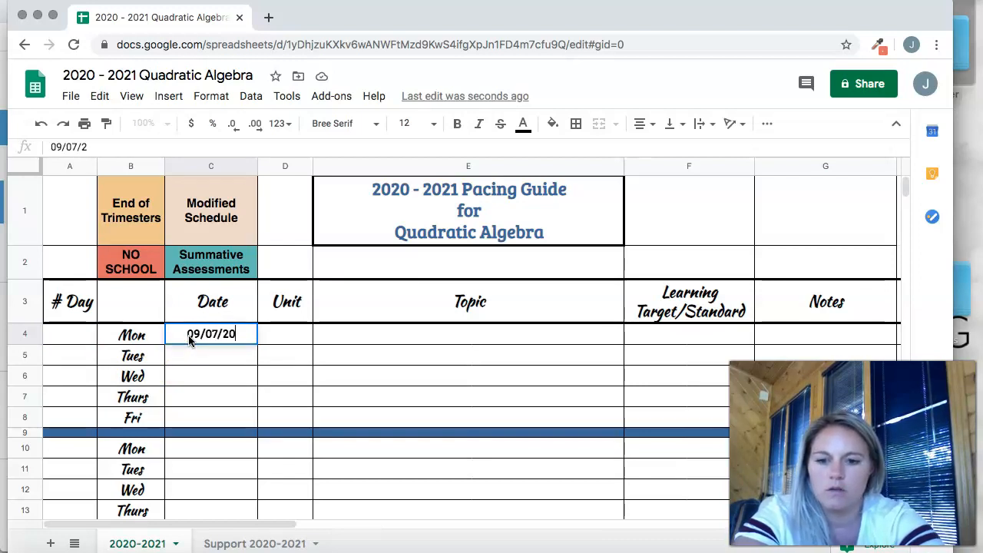
{"action": "key", "text": "Return"}
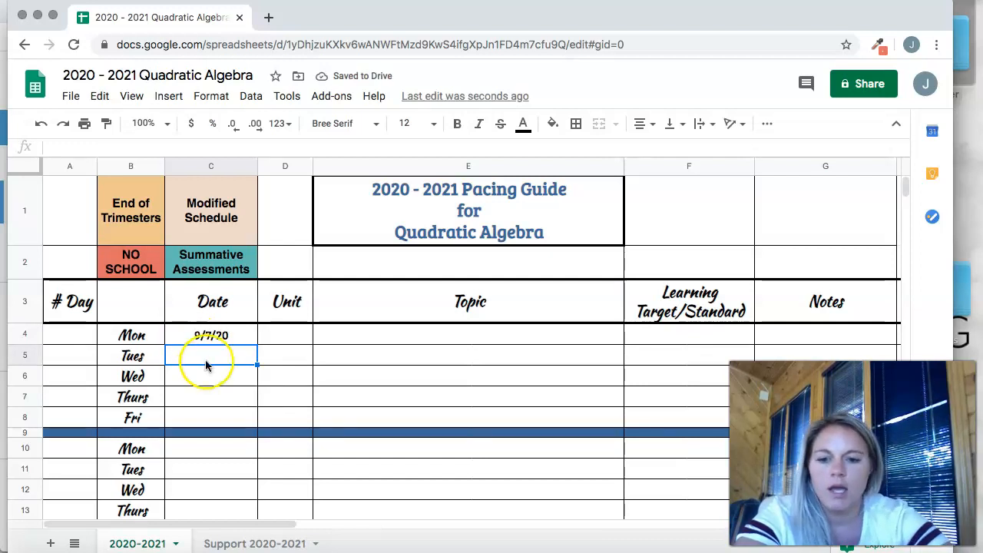
{"action": "left_click", "coordinate": [218, 338]}
{"action": "left_click_drag", "start_coordinate": [257, 343], "coordinate": [250, 422]}
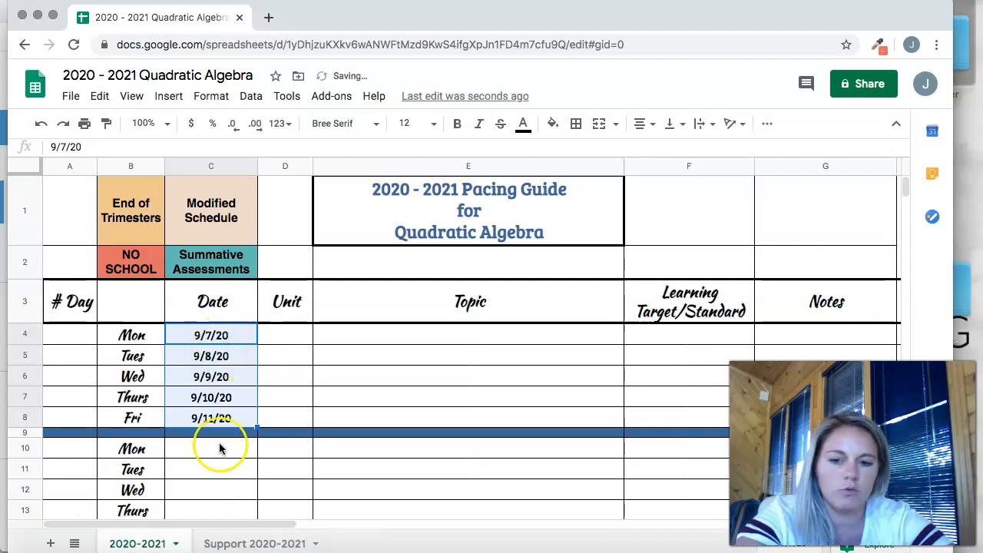
{"action": "left_click", "coordinate": [265, 335]}
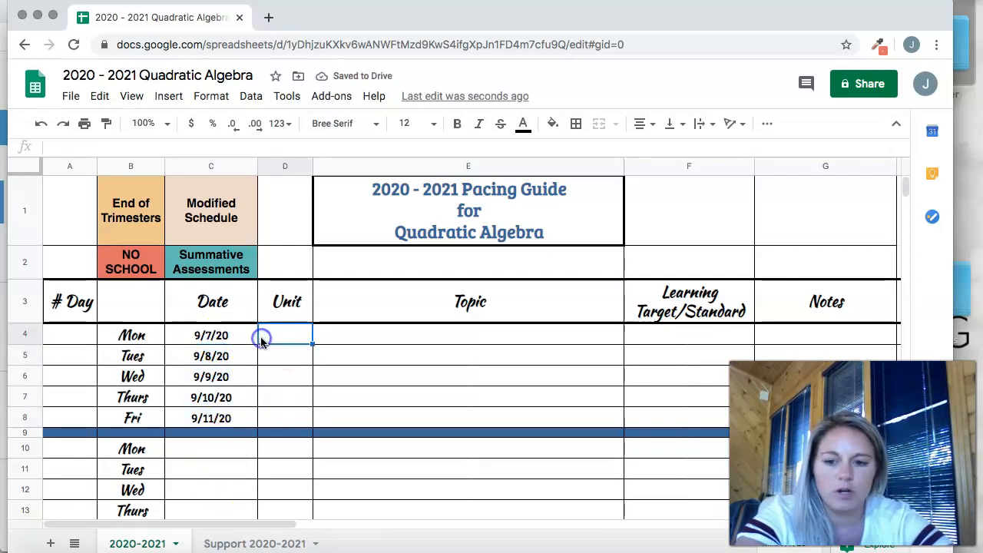
Enter "No School" as the topic in E4 for Monday 9/7/20.
{"action": "left_click", "coordinate": [70, 343]}
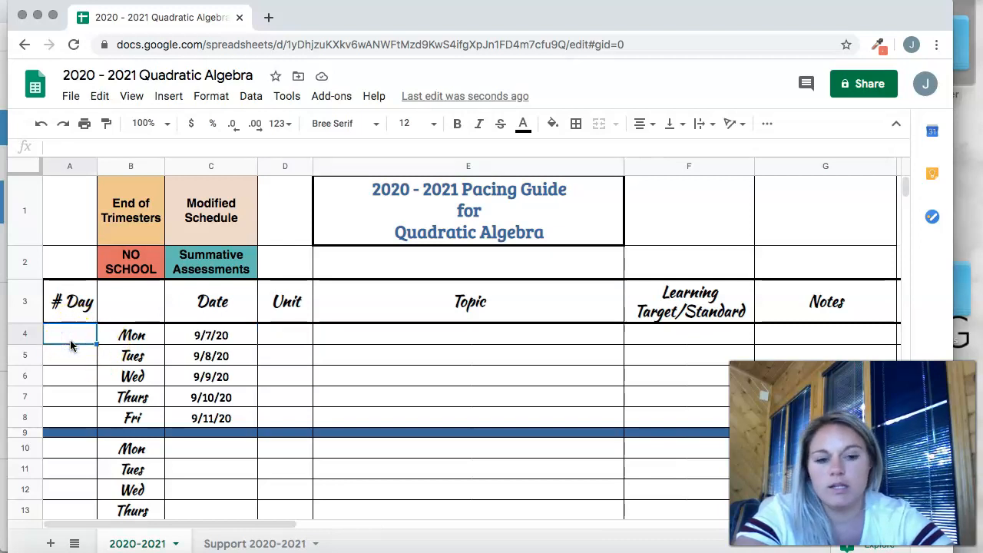
{"action": "left_click", "coordinate": [326, 336]}
{"action": "type", "text": "No School"}
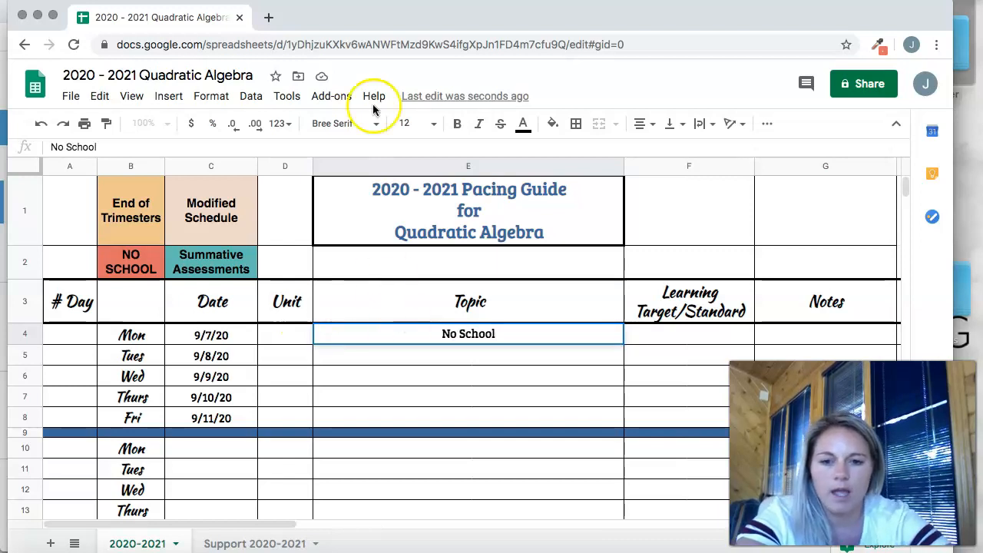
{"action": "key", "text": "Return"}
{"action": "left_click", "coordinate": [451, 335]}
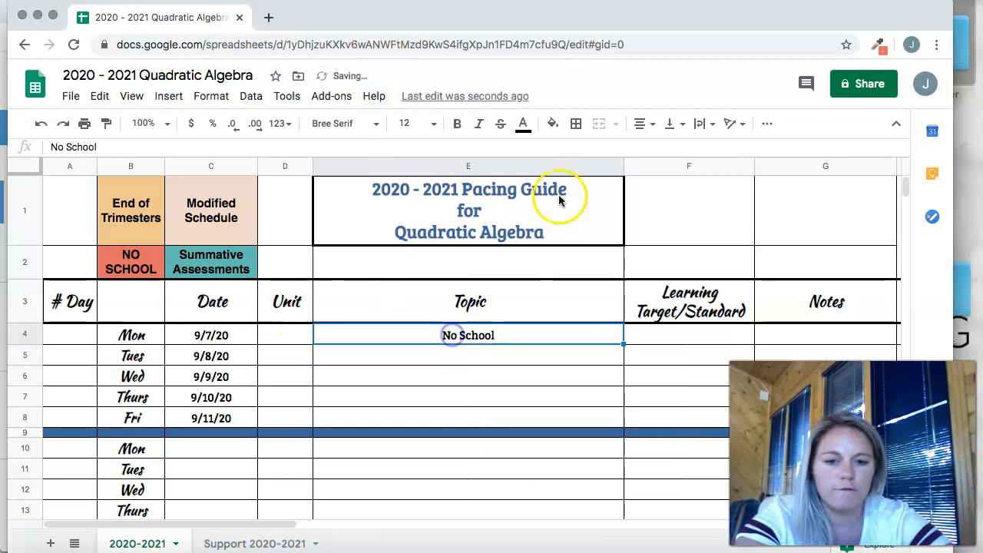
Fill all of row 4 with the custom coral color that matches the NO SCHOOL key label.
{"action": "left_click", "coordinate": [25, 335]}
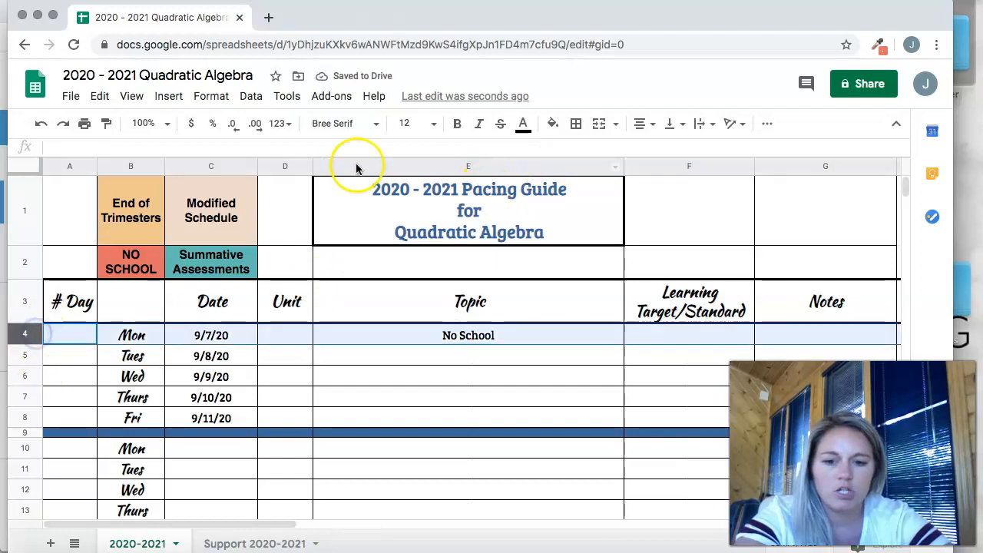
{"action": "left_click", "coordinate": [556, 129]}
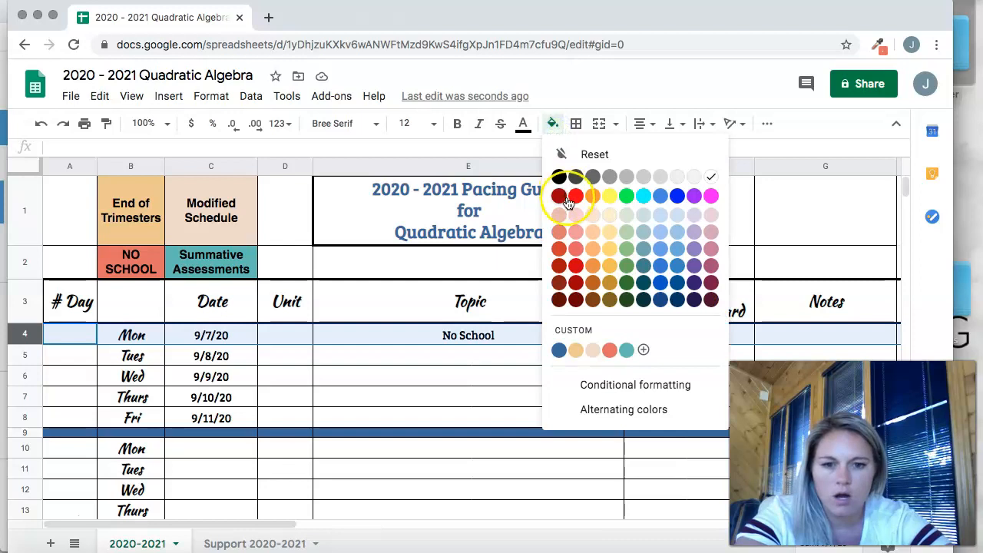
{"action": "left_click", "coordinate": [609, 350]}
{"action": "left_click", "coordinate": [503, 388]}
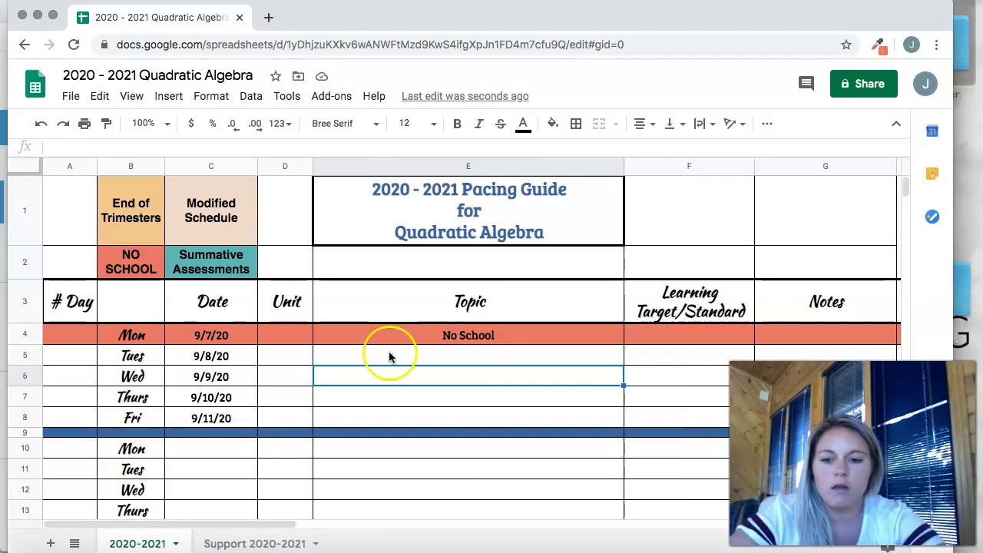
Begin the Tuesday 9/8/20 topic in E5 with "First Day of School - ".
{"action": "left_click", "coordinate": [328, 353]}
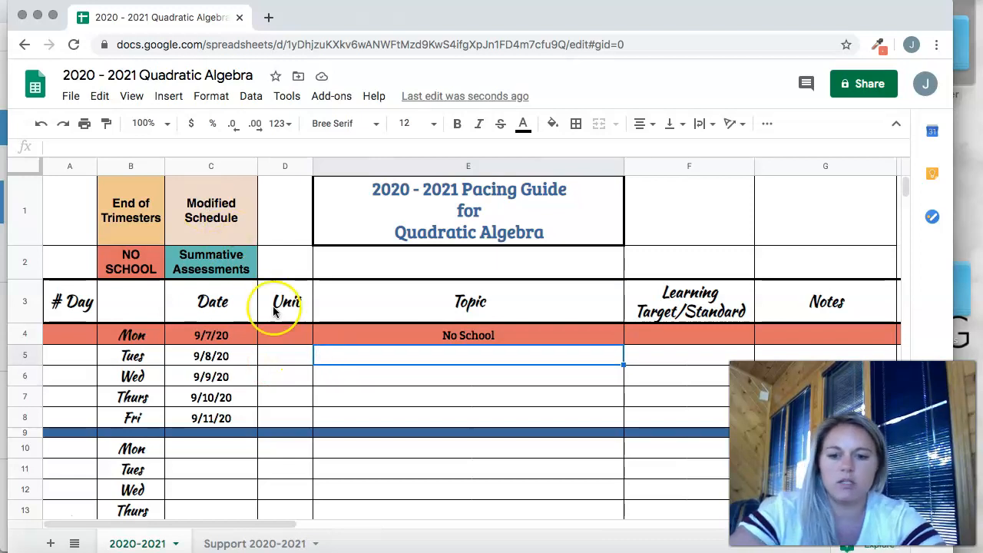
{"action": "type", "text": "First Day of Shoo"}
{"action": "key", "text": "BackSpace"}
{"action": "key", "text": "BackSpace"}
{"action": "key", "text": "BackSpace"}
{"action": "type", "text": "chool - "}
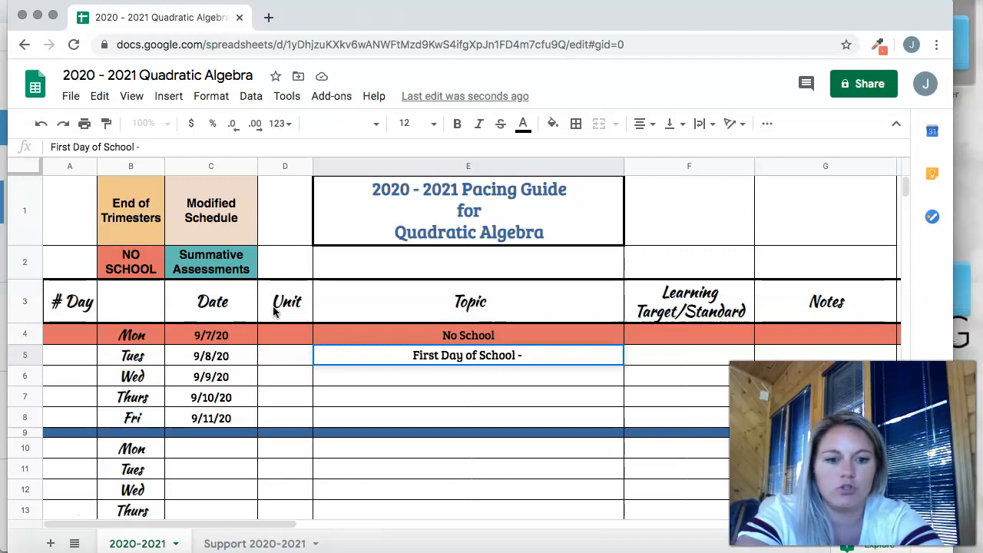
{"action": "type", "text": "Mentor Day"}
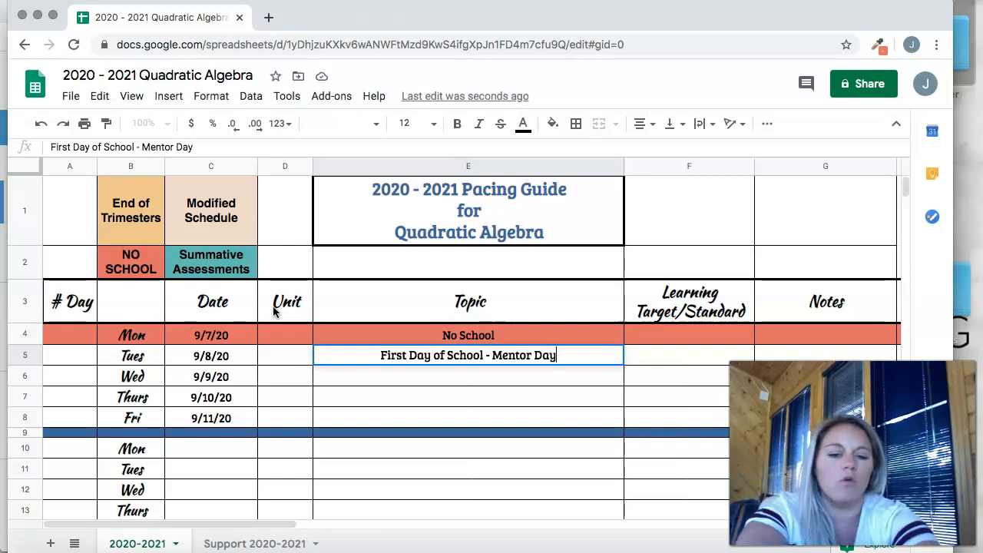
{"action": "key", "text": "BackSpace"}
{"action": "key", "text": "BackSpace"}
{"action": "key", "text": "BackSpace"}
{"action": "key", "text": "BackSpace"}
{"action": "key", "text": "BackSpace"}
{"action": "key", "text": "BackSpace"}
{"action": "key", "text": "BackSpace"}
{"action": "key", "text": "BackSpace"}
{"action": "key", "text": "BackSpace"}
{"action": "key", "text": "BackSpace"}
Complete the E5 topic with "Freshman Orientation Day" and fill row 5 with the custom peach color matching the Modified Schedule key label.
{"action": "type", "text": "Freshman Orientation Day"}
{"action": "key", "text": "Return"}
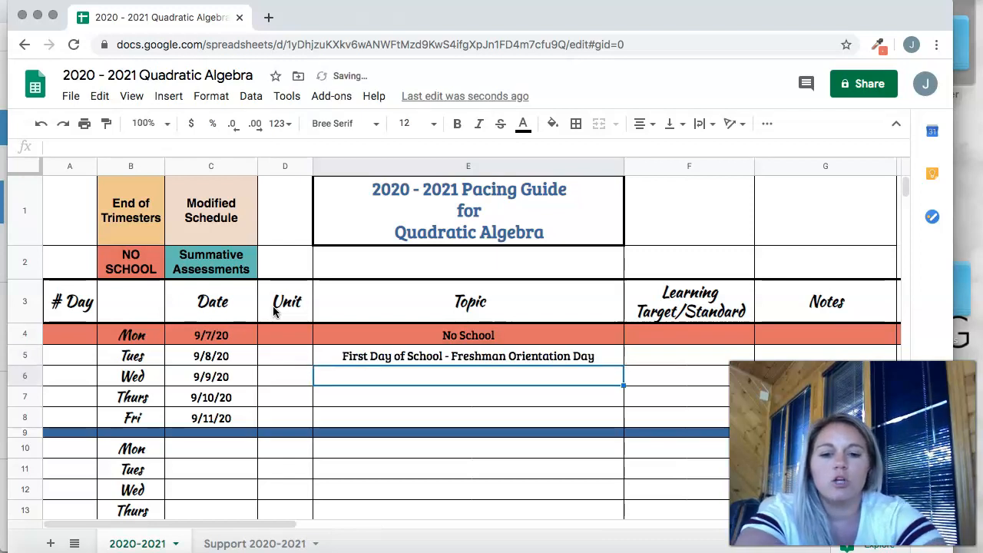
{"action": "left_click", "coordinate": [25, 355]}
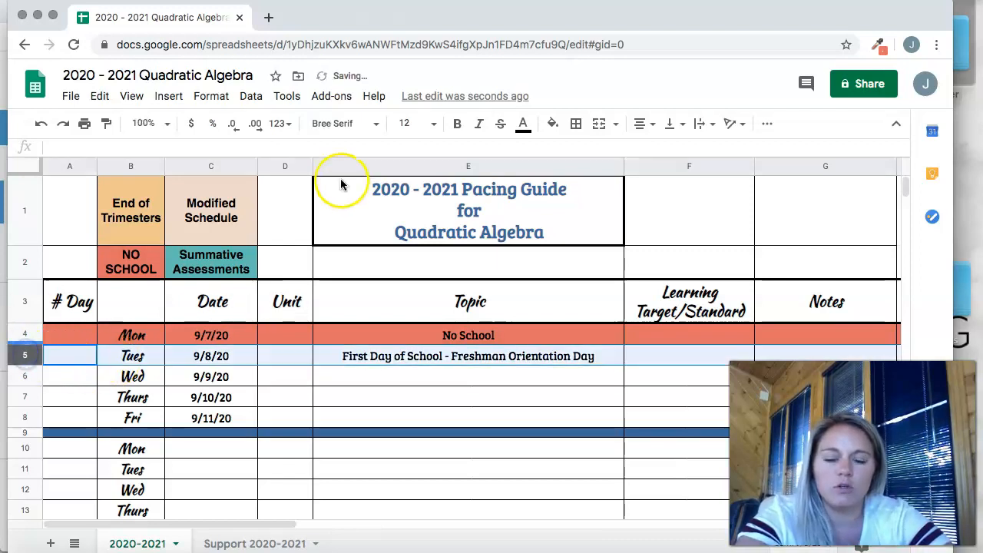
{"action": "left_click", "coordinate": [550, 125]}
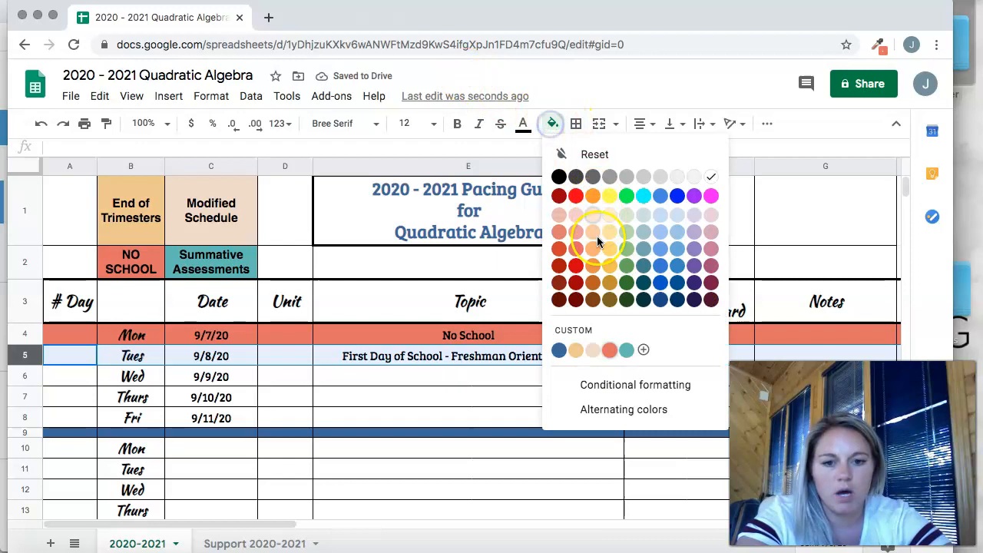
{"action": "left_click", "coordinate": [592, 347]}
{"action": "left_click", "coordinate": [473, 413]}
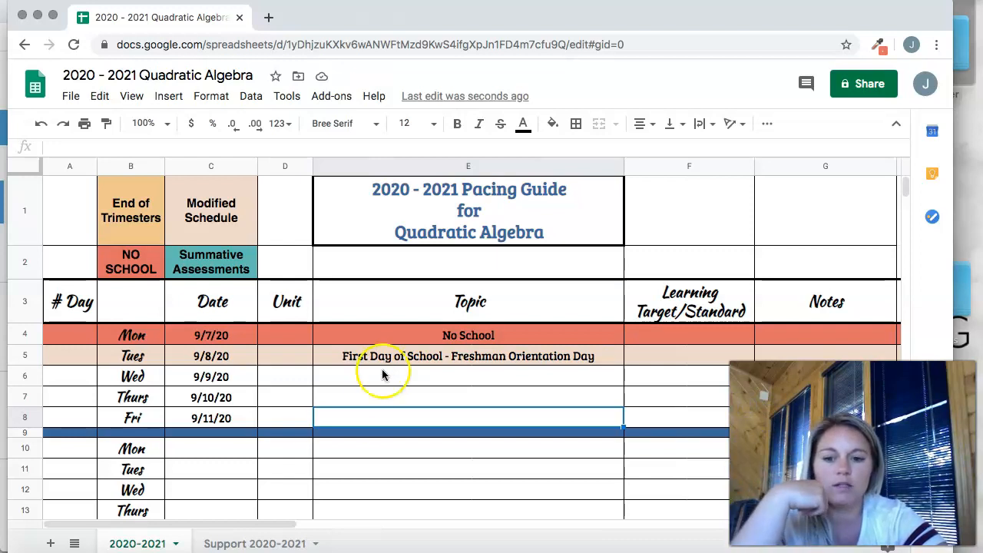
Enter the E6 topic "Official First Day of School" with "Welcome, Introduction and About Me Survey" on a second line in the cell.
{"action": "left_click", "coordinate": [380, 377]}
{"action": "type", "text": "Offi"}
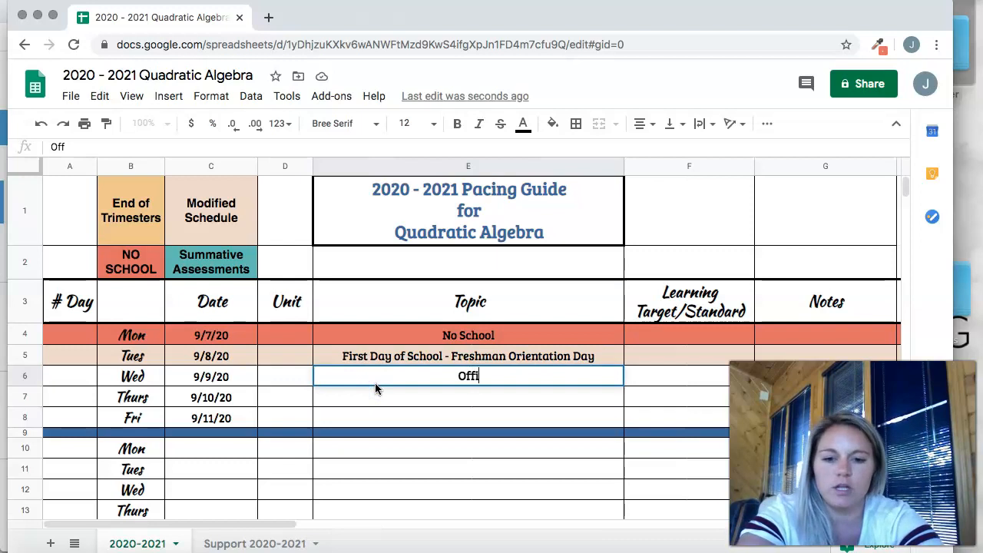
{"action": "type", "text": "cial First Day of School"}
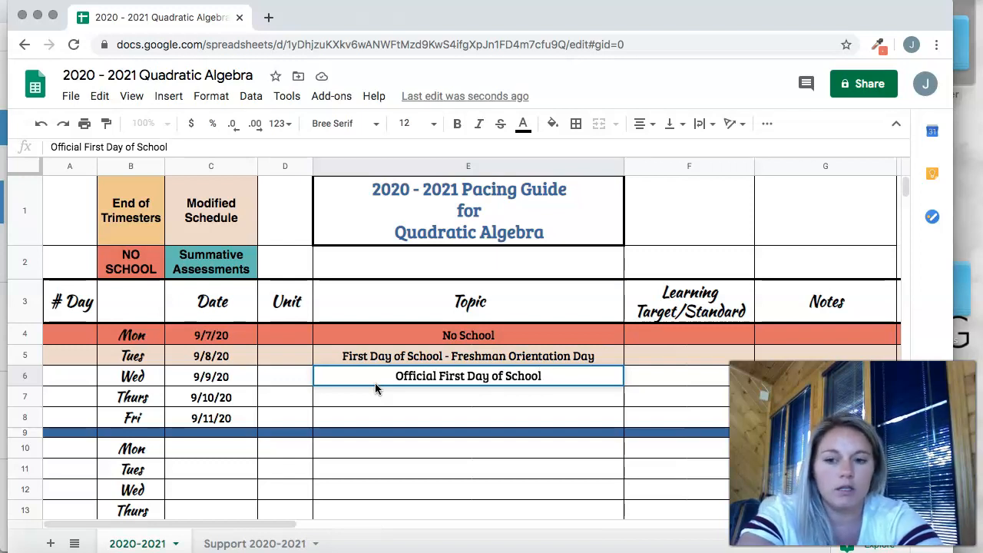
{"action": "key", "text": "alt+Return"}
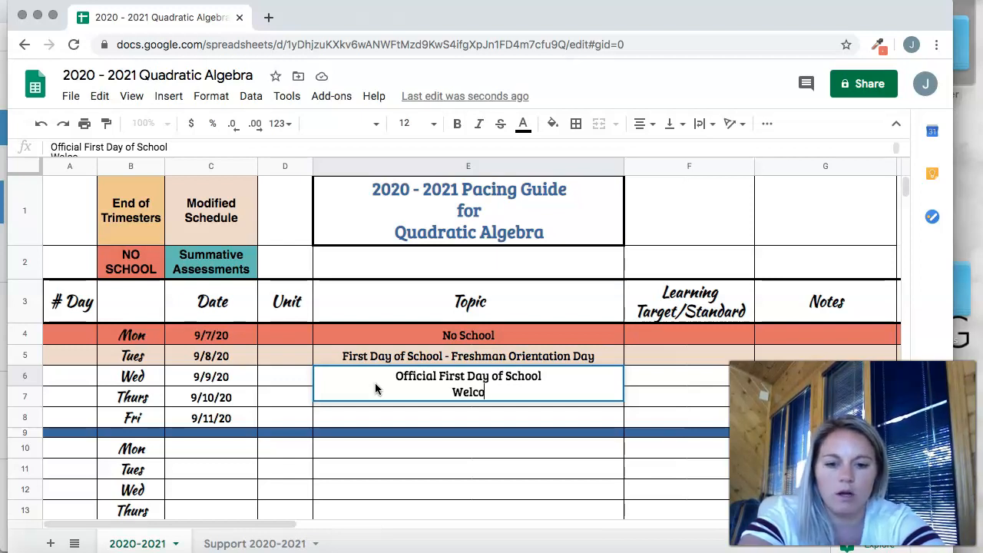
{"action": "type", "text": "Introduction"}
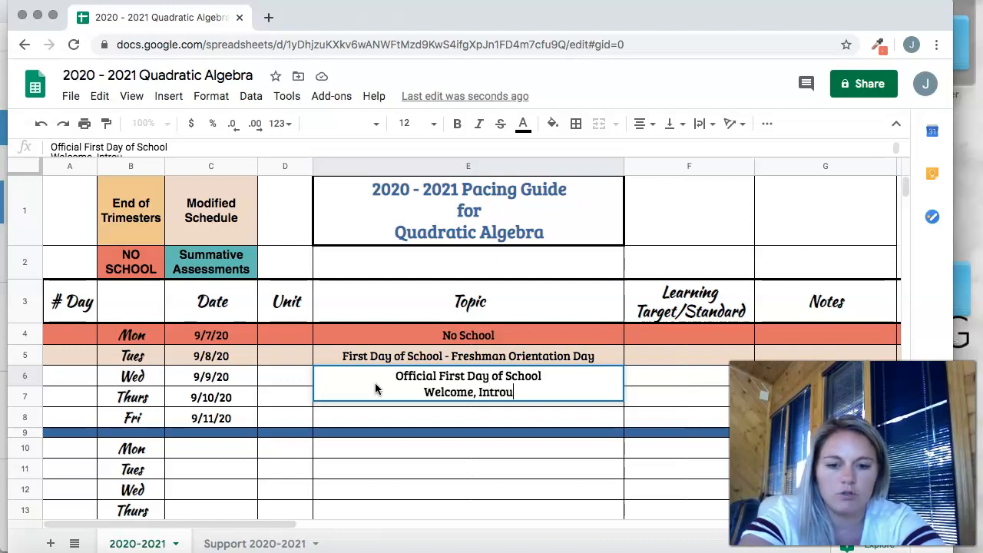
{"action": "type", "text": " a"}
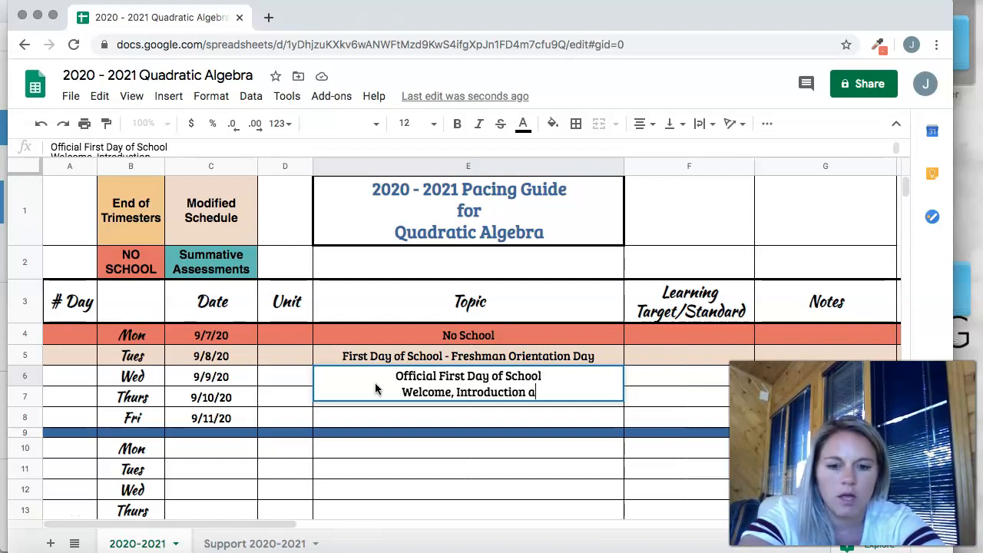
{"action": "type", "text": "nd About Me Survey"}
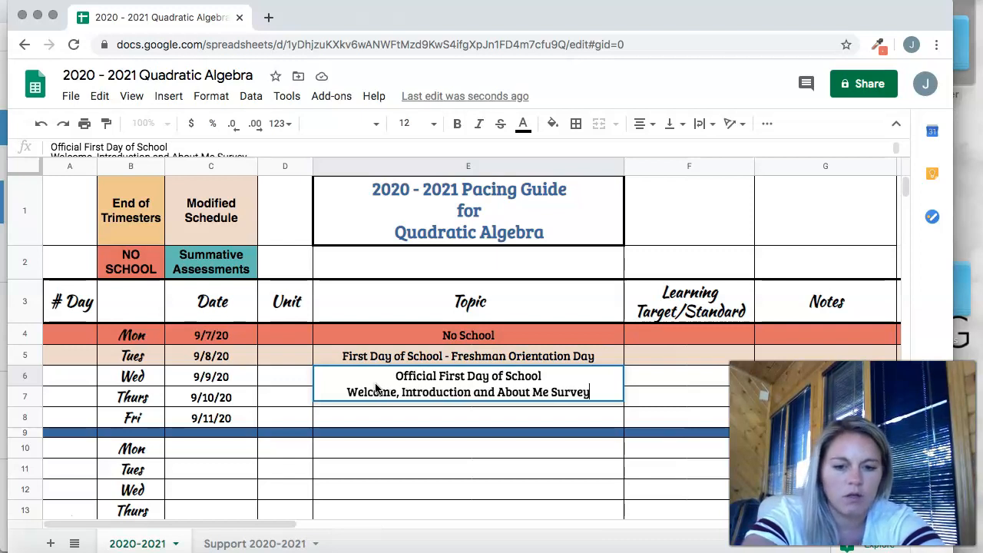
{"action": "key", "text": "Return"}
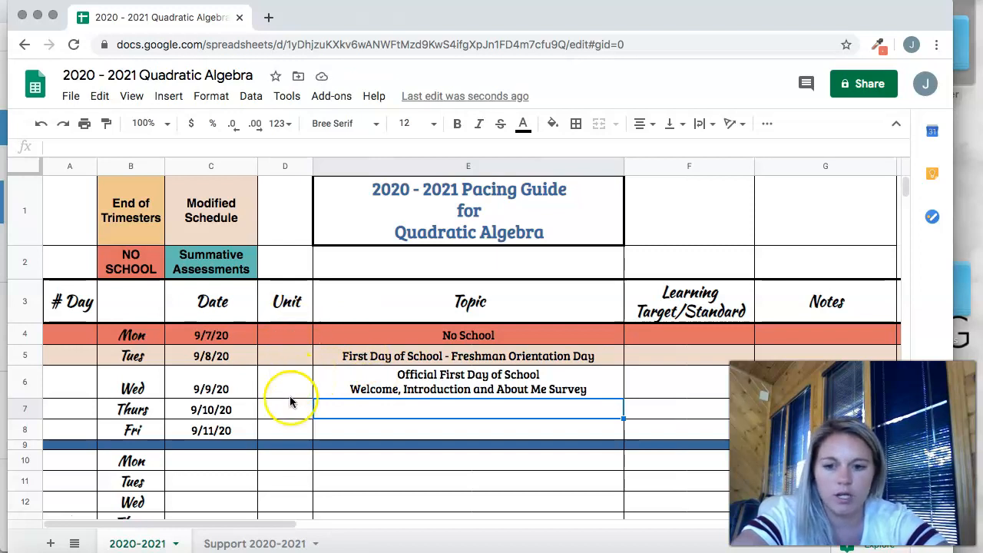
Number the first week's school days 1, 2 and 3 in A6 through A8, for Wednesday to Friday.
{"action": "left_click", "coordinate": [72, 380]}
{"action": "type", "text": "1"}
{"action": "left_click", "coordinate": [73, 405]}
{"action": "type", "text": "2"}
{"action": "left_click", "coordinate": [71, 432]}
{"action": "type", "text": "3"}
{"action": "left_click", "coordinate": [72, 461]}
Enter 9/14/20 as the second Monday's date in C10 and fill consecutive dates down through Friday in C14.
{"action": "scroll", "coordinate": [211, 480], "scroll_direction": "down", "scroll_amount": 3}
{"action": "scroll", "coordinate": [211, 480], "scroll_direction": "down", "scroll_amount": 2}
{"action": "scroll", "coordinate": [212, 480], "scroll_direction": "up", "scroll_amount": 2}
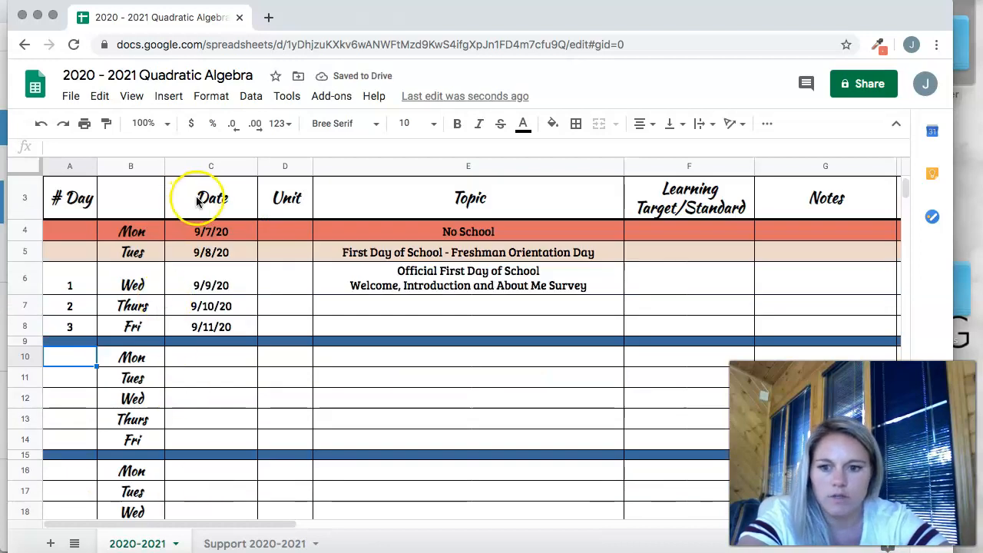
{"action": "left_click", "coordinate": [208, 354]}
{"action": "type", "text": "9/"}
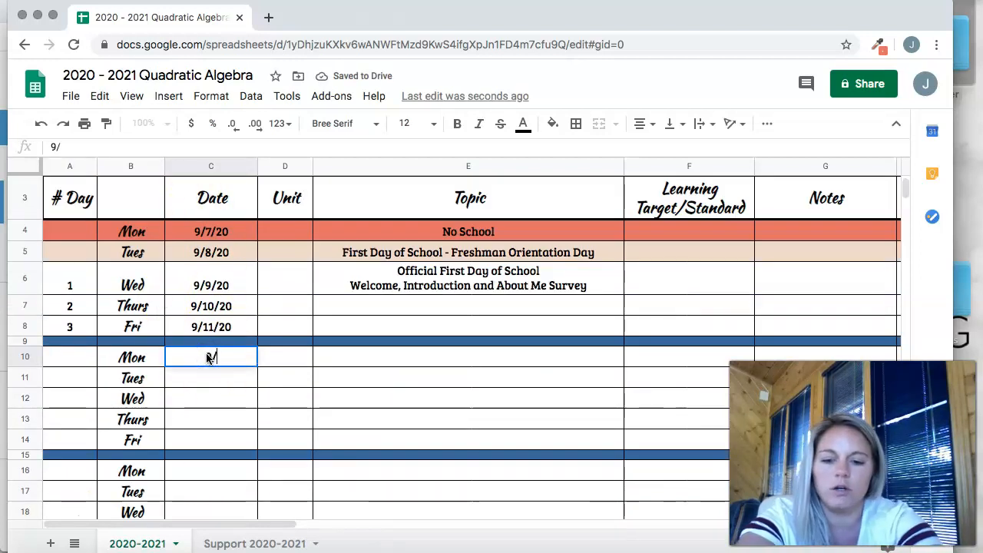
{"action": "type", "text": "14/20"}
{"action": "key", "text": "Return"}
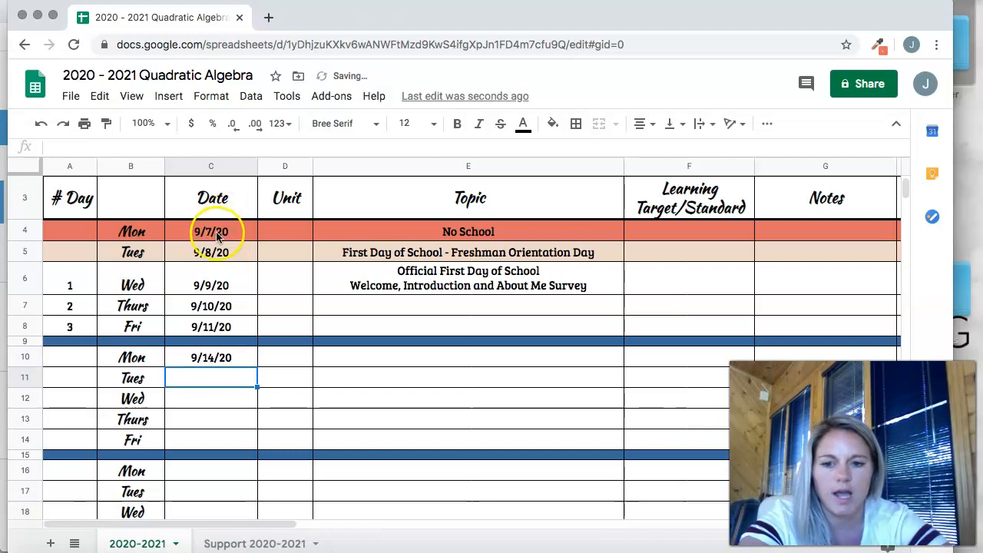
{"action": "left_click", "coordinate": [230, 358]}
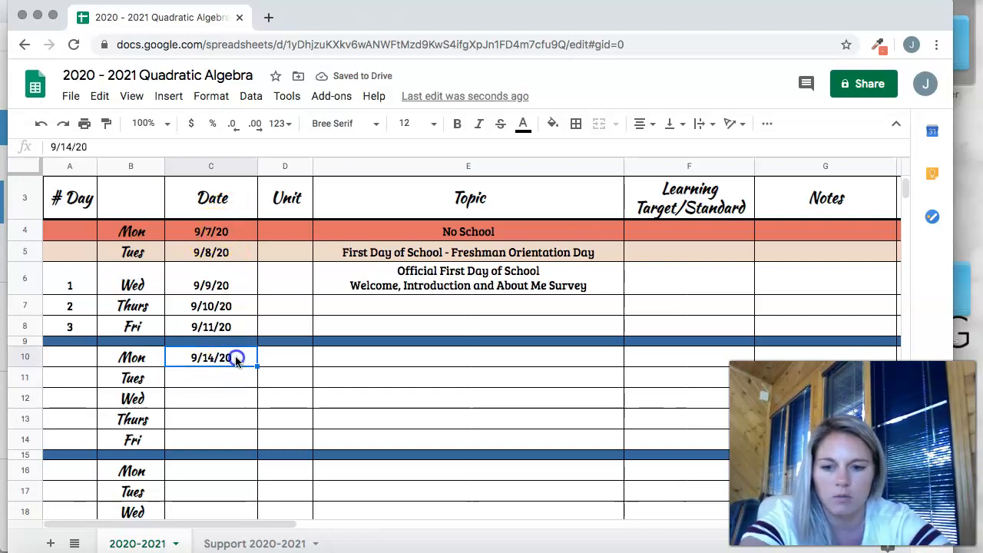
{"action": "left_click_drag", "start_coordinate": [257, 366], "coordinate": [255, 439]}
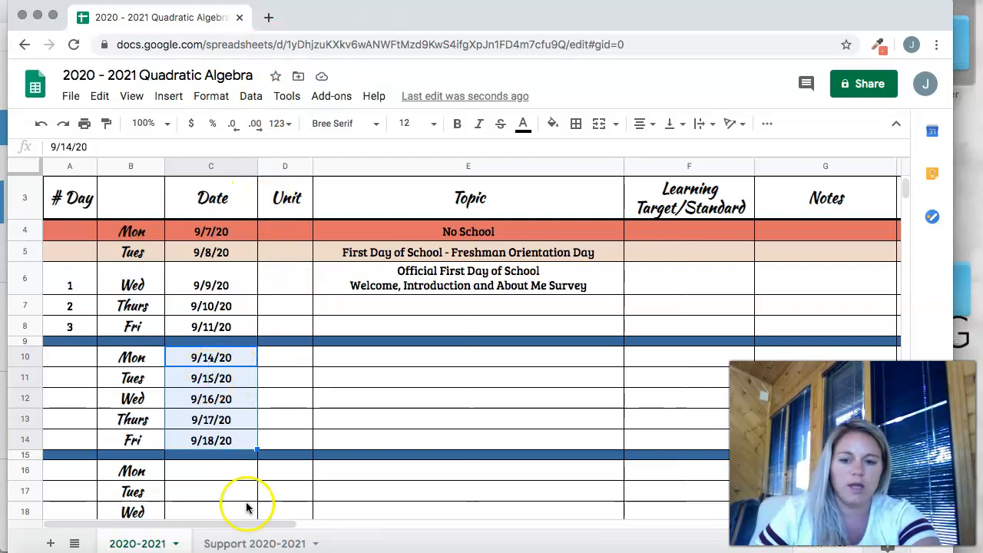
Enter 9/21/20 as the third Monday's date in C16 and fill consecutive dates down through Friday in C20.
{"action": "left_click", "coordinate": [222, 473]}
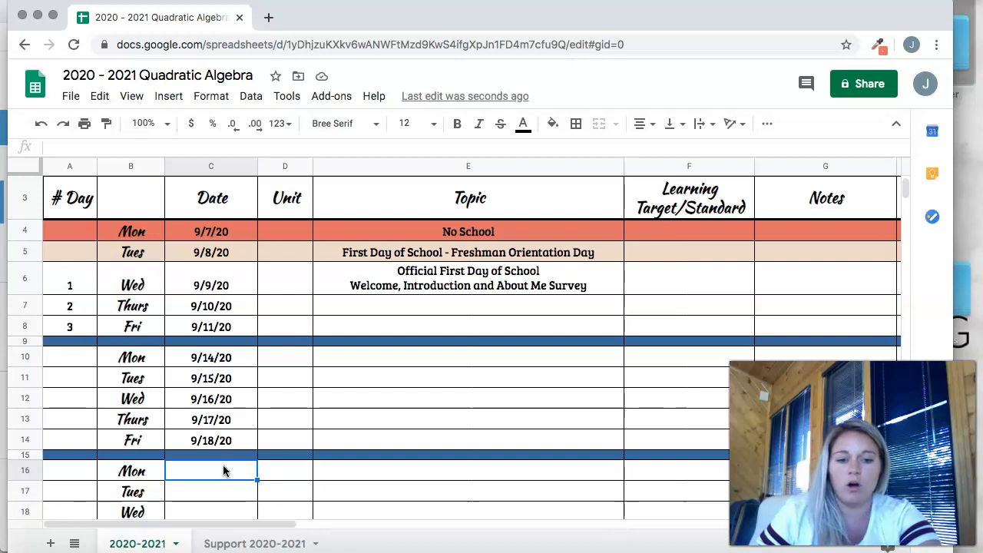
{"action": "scroll", "coordinate": [224, 471], "scroll_direction": "up", "scroll_amount": 3}
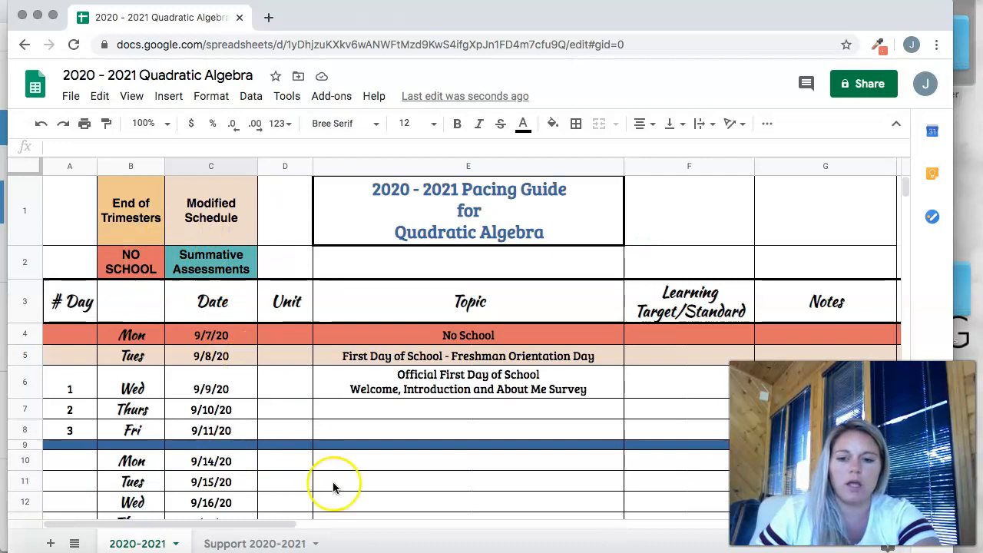
{"action": "scroll", "coordinate": [334, 485], "scroll_direction": "down", "scroll_amount": 8}
{"action": "scroll", "coordinate": [333, 484], "scroll_direction": "up", "scroll_amount": 2}
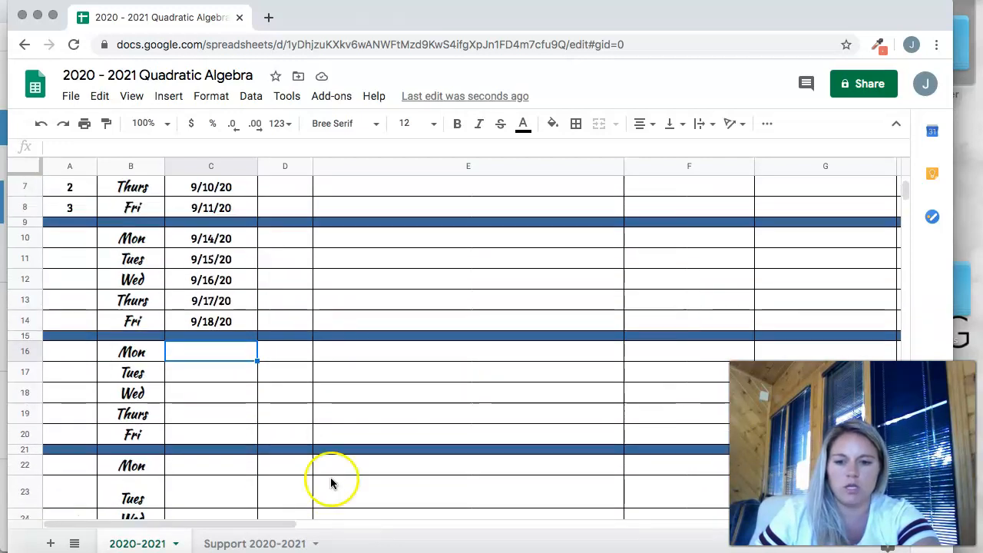
{"action": "type", "text": "9/21/20"}
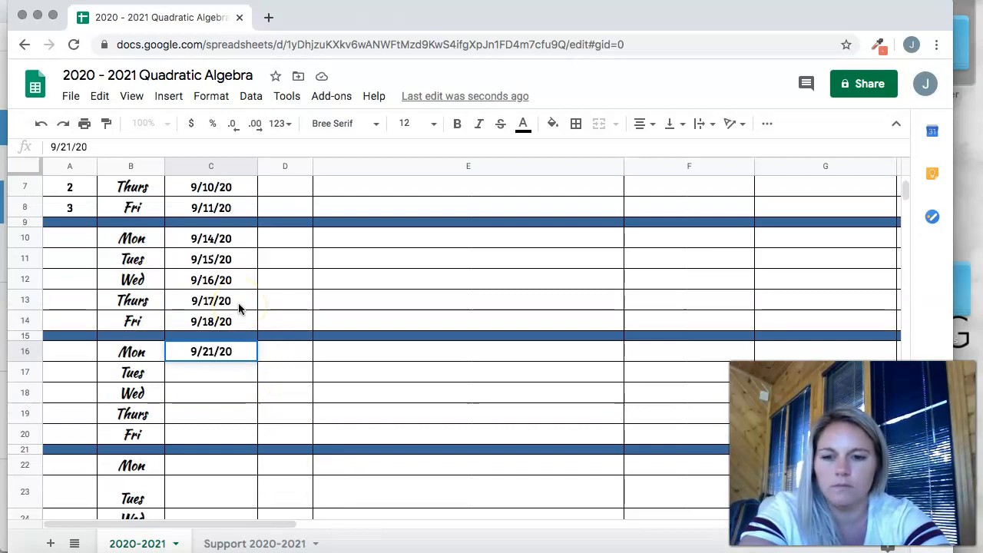
{"action": "key", "text": "Return"}
{"action": "left_click", "coordinate": [223, 353]}
{"action": "left_click_drag", "start_coordinate": [257, 361], "coordinate": [256, 444]}
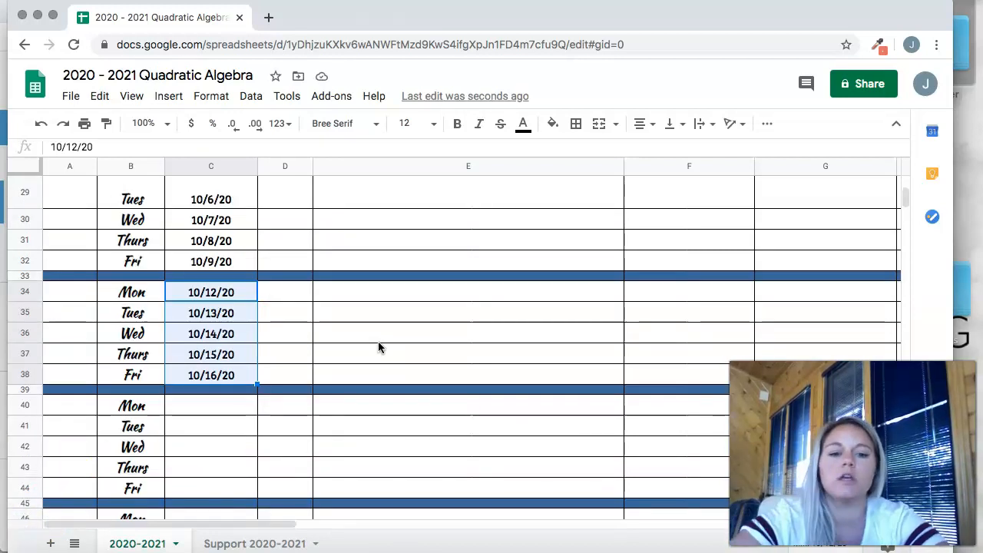
Enter the Monday 10/12/20 topic in E34 as "No School Day for Students" with "Professional Development Day" on a second line.
{"action": "left_click", "coordinate": [295, 319]}
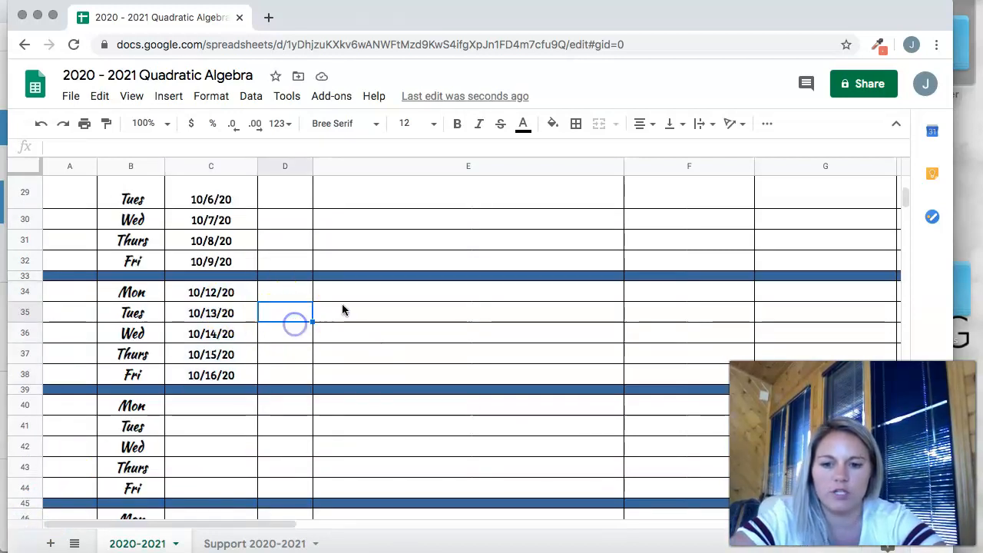
{"action": "left_click", "coordinate": [340, 300]}
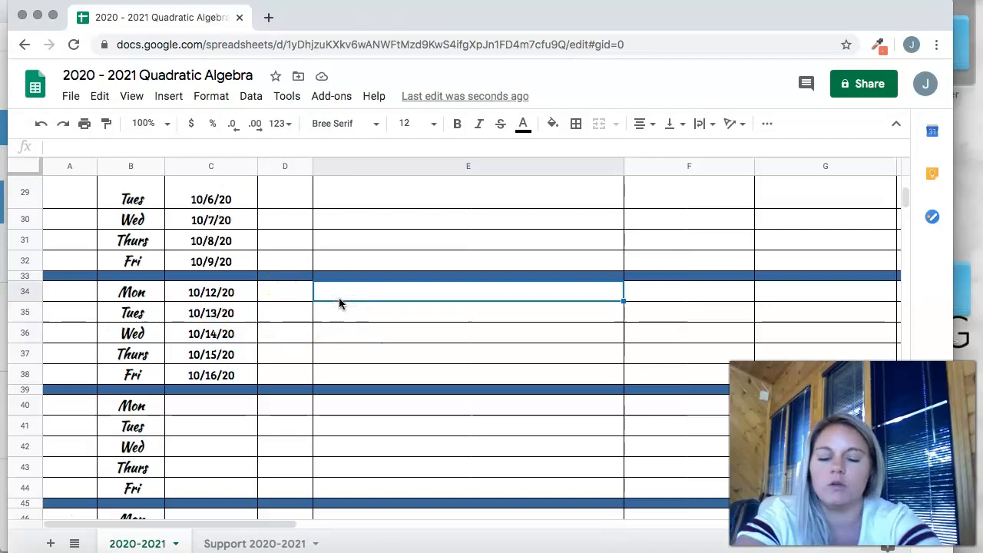
{"action": "type", "text": "No School Day for Sutden"}
{"action": "key", "text": "BackSpace"}
{"action": "key", "text": "BackSpace"}
{"action": "key", "text": "BackSpace"}
{"action": "key", "text": "BackSpace"}
{"action": "key", "text": "BackSpace"}
{"action": "type", "text": "tudents"}
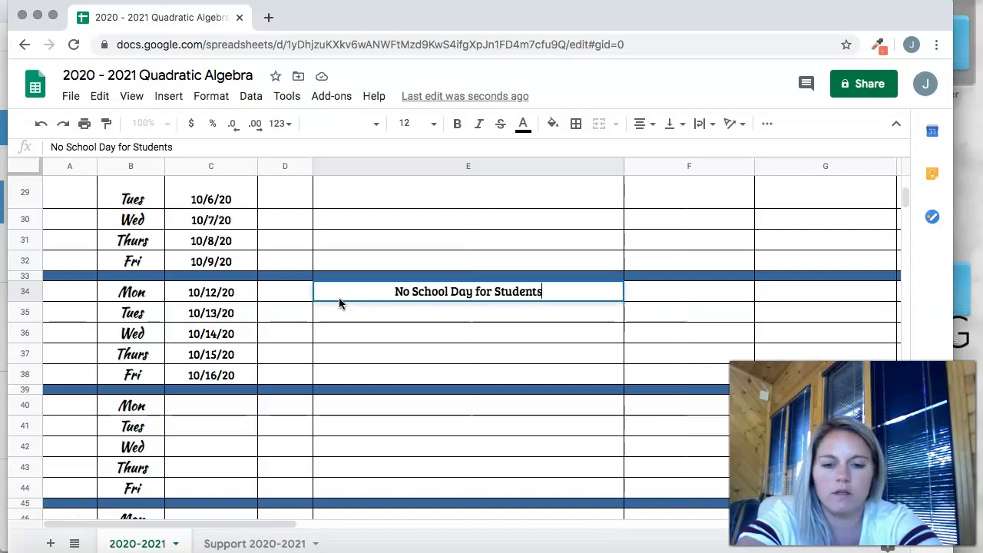
{"action": "key", "text": "alt+Return"}
{"action": "type", "text": "Prof"}
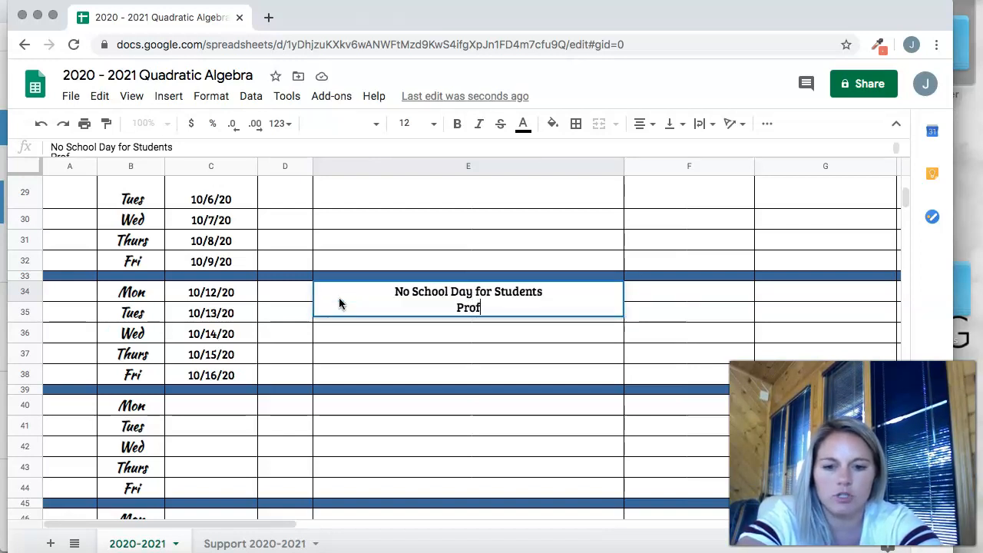
{"action": "type", "text": "essional Devel"}
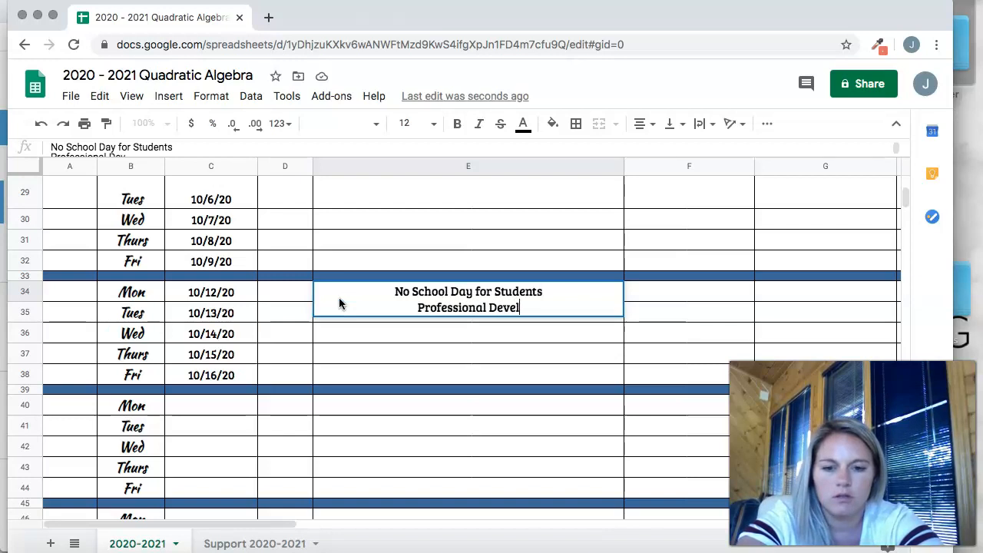
{"action": "type", "text": "opment Day"}
{"action": "key", "text": "Return"}
Enter the Tuesday 10/13/20 topic in E35 as "No School Day for Students" with "Evening Conferences" on a second line.
{"action": "left_click", "coordinate": [357, 330]}
{"action": "type", "text": "No School Day"}
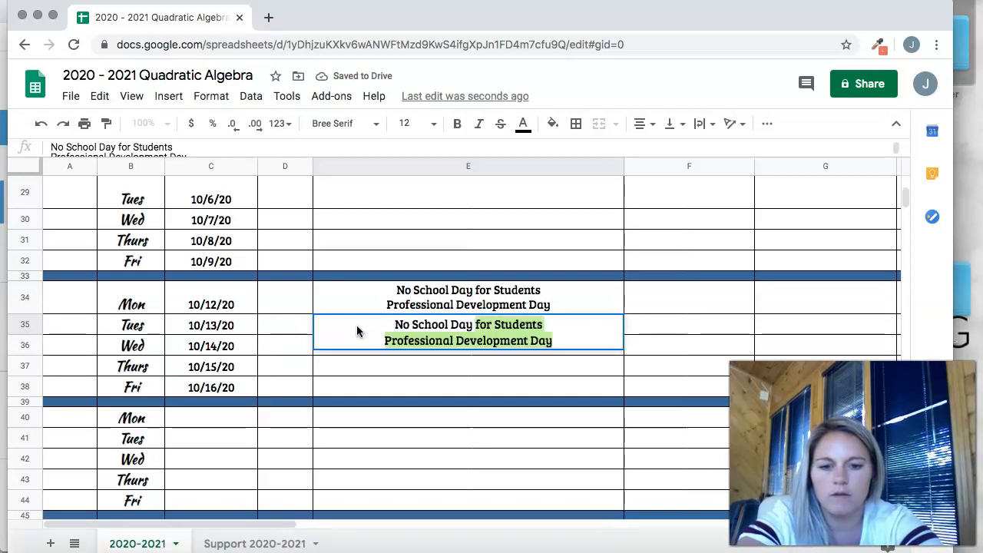
{"action": "type", "text": " for Students"}
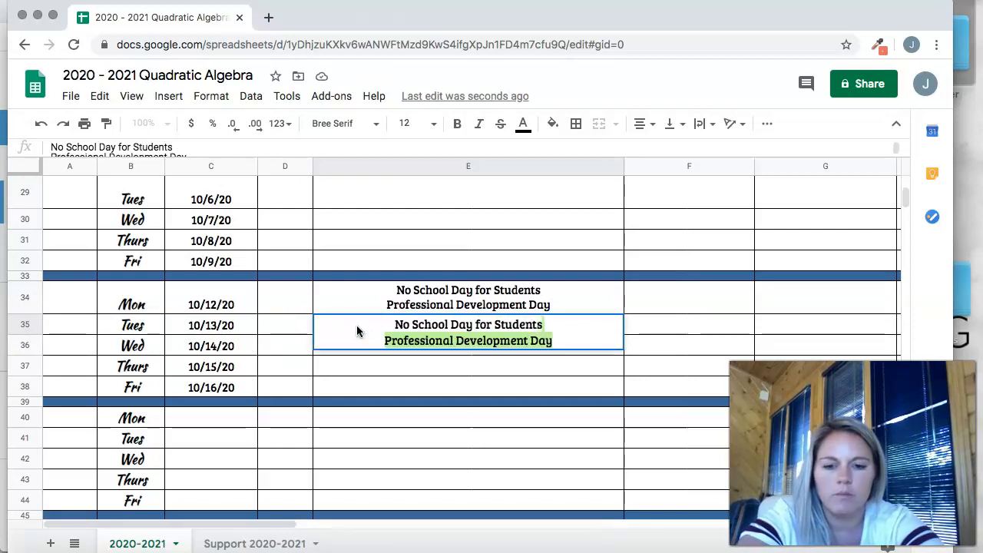
{"action": "key", "text": "alt+Return"}
{"action": "type", "text": "Evening C"}
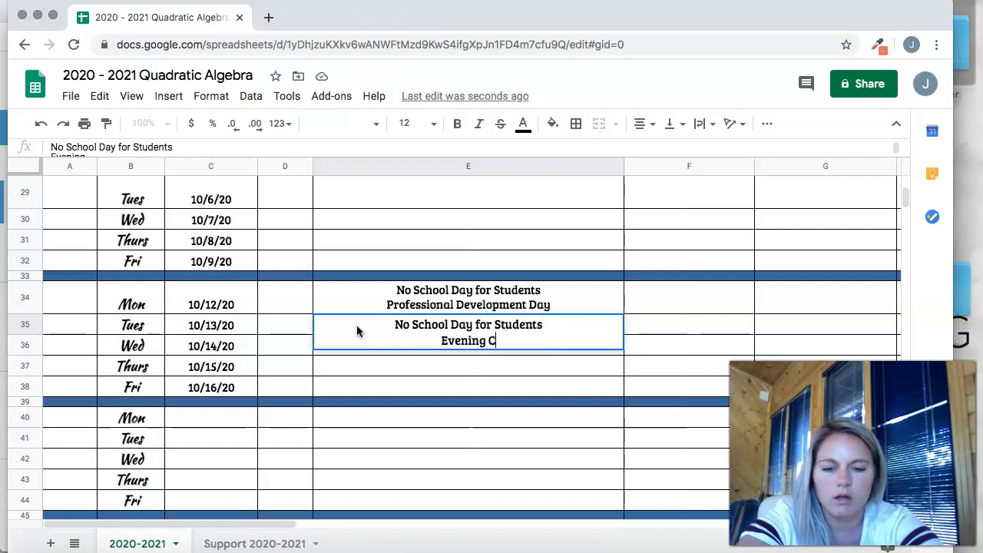
{"action": "type", "text": "onferences"}
{"action": "key", "text": "Return"}
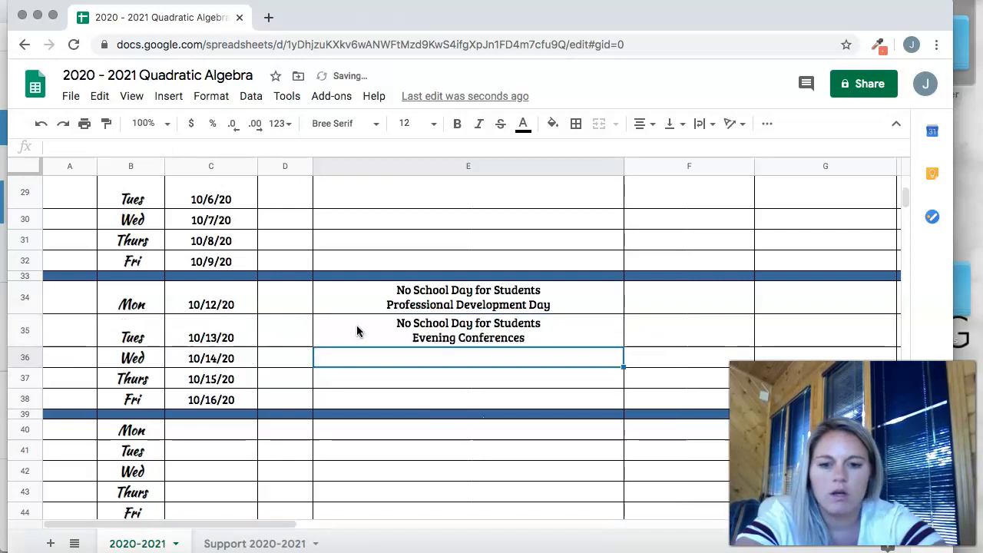
Fill rows 34 and 35 with the custom coral No School color.
{"action": "left_click", "coordinate": [27, 311]}
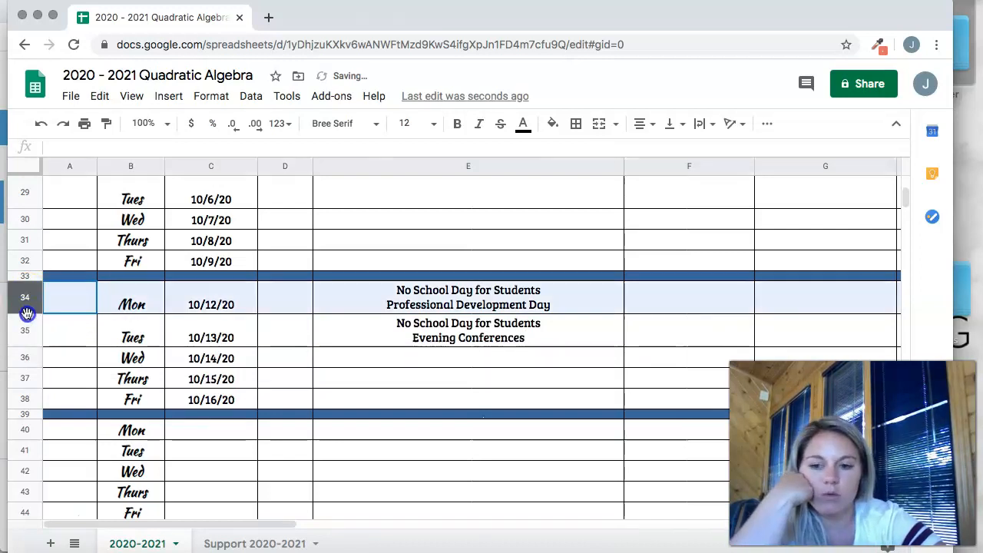
{"action": "left_click", "coordinate": [25, 329], "text": "shift"}
{"action": "left_click", "coordinate": [552, 124]}
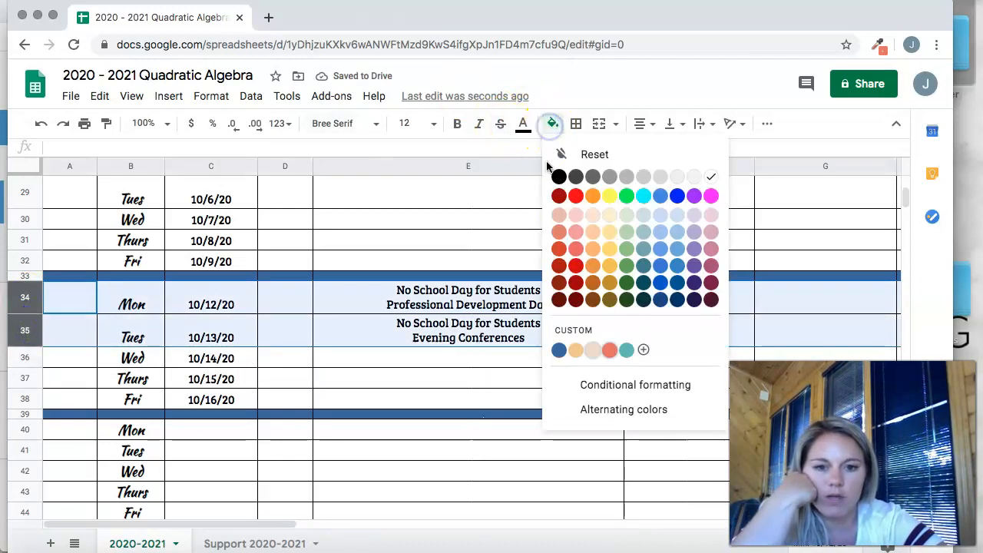
{"action": "left_click", "coordinate": [609, 350]}
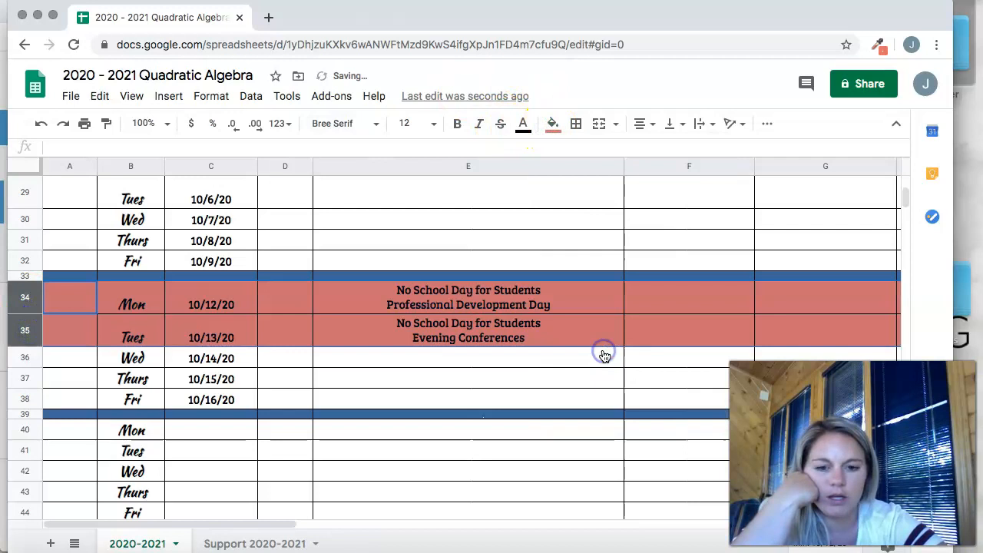
{"action": "left_click", "coordinate": [511, 383]}
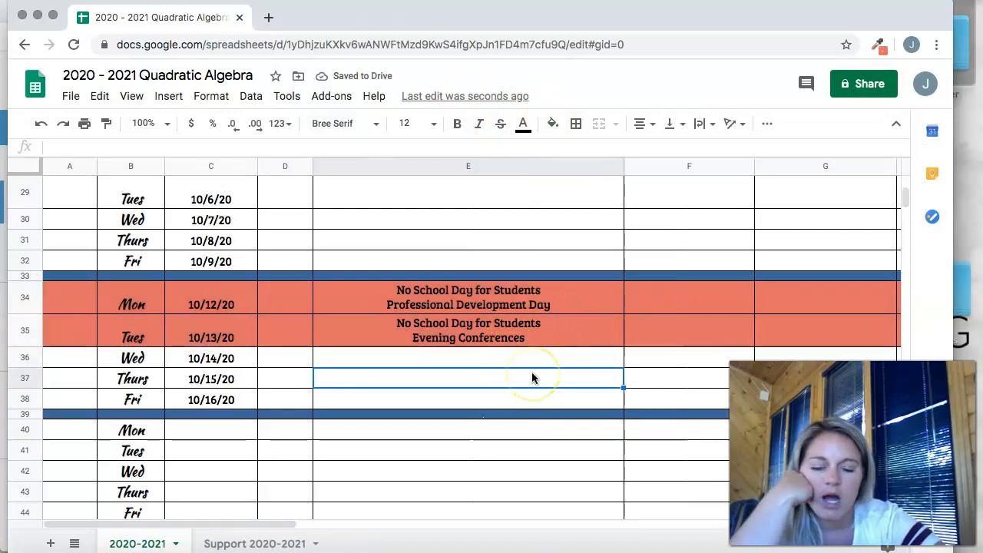
Enter the Wednesday 10/14/20 topic in E36 as "No School Day for Students" with "Day Conferences" on a second line.
{"action": "scroll", "coordinate": [531, 378], "scroll_direction": "down", "scroll_amount": 1}
{"action": "left_click", "coordinate": [428, 305]}
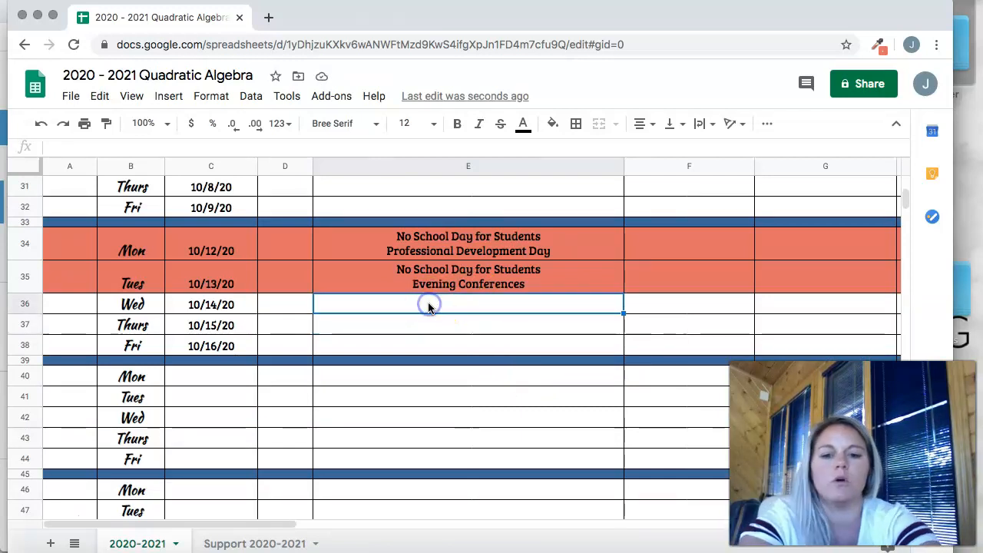
{"action": "type", "text": "No"}
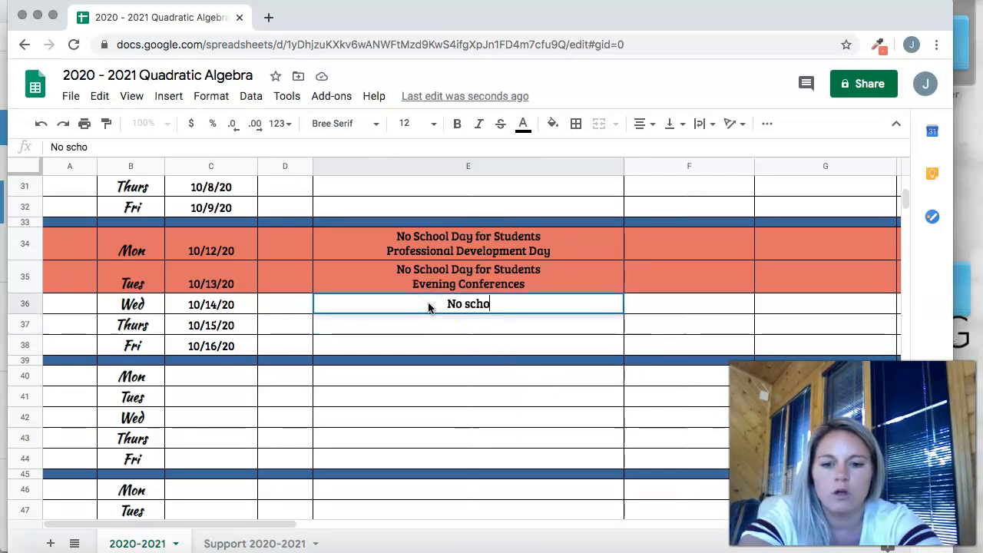
{"action": "type", "text": " School Day fo"}
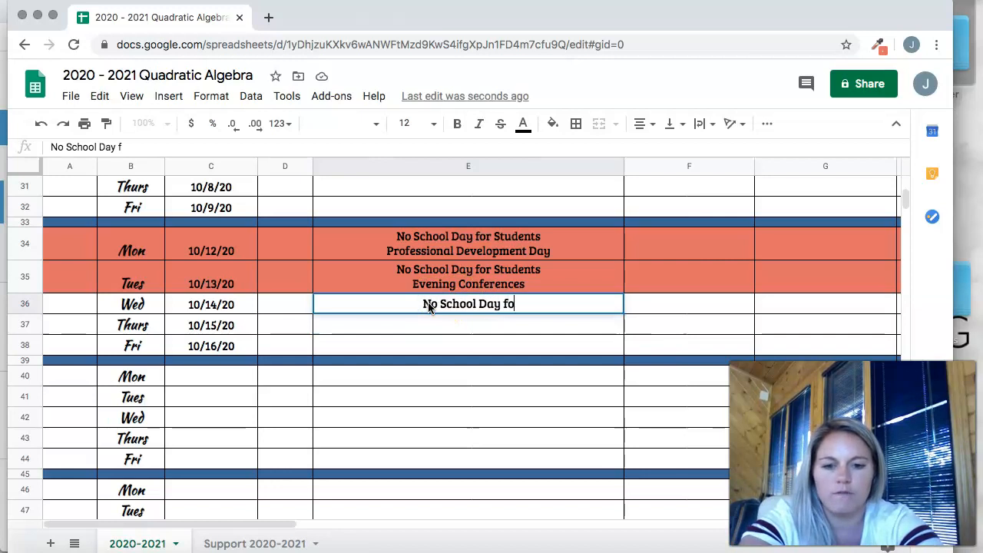
{"action": "type", "text": "r Students"}
{"action": "key", "text": "alt+Return"}
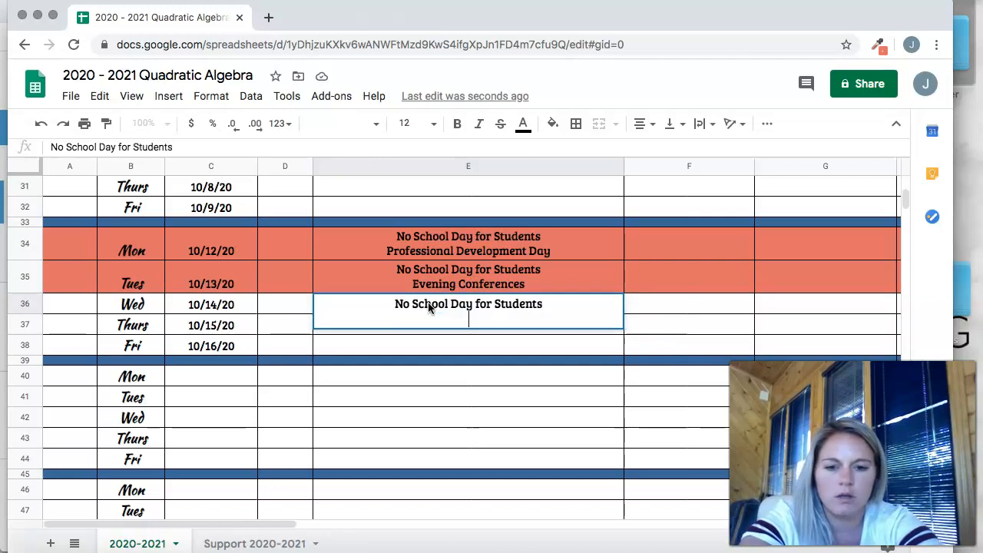
{"action": "type", "text": "Day Conferences"}
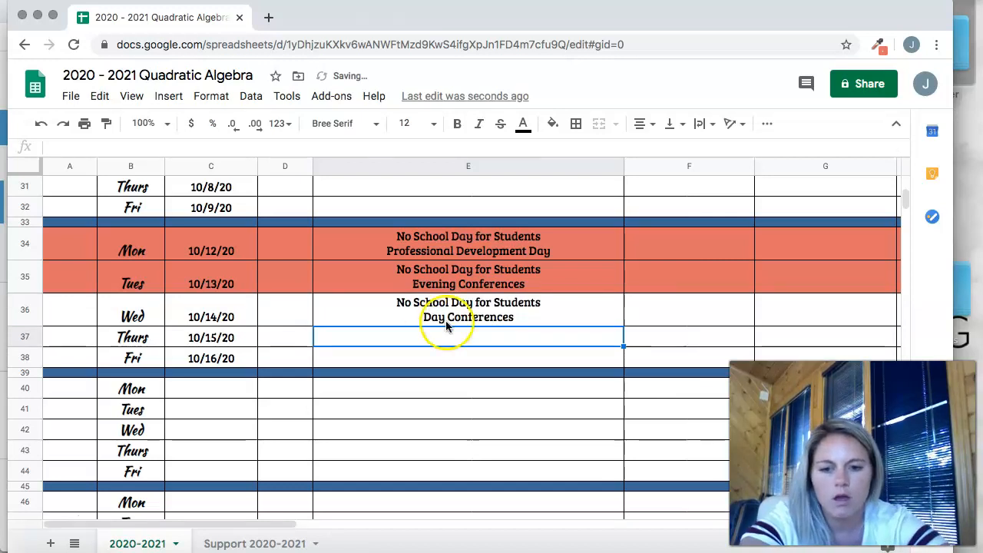
Enter "No School - MEA (Fall) Break" as the Thursday topic in E37 and copy it down to Friday in E38.
{"action": "type", "text": "No Schoo"}
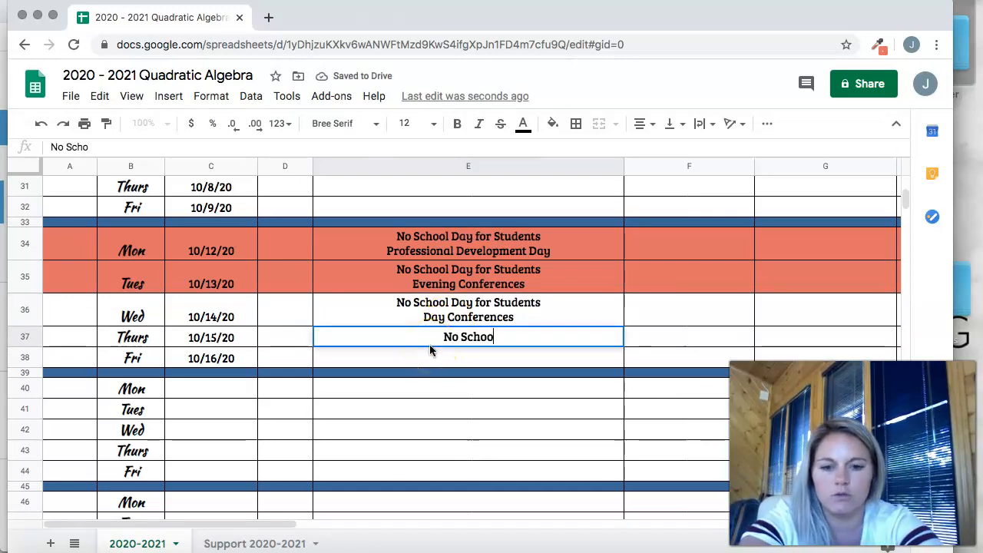
{"action": "type", "text": "l - MEA "}
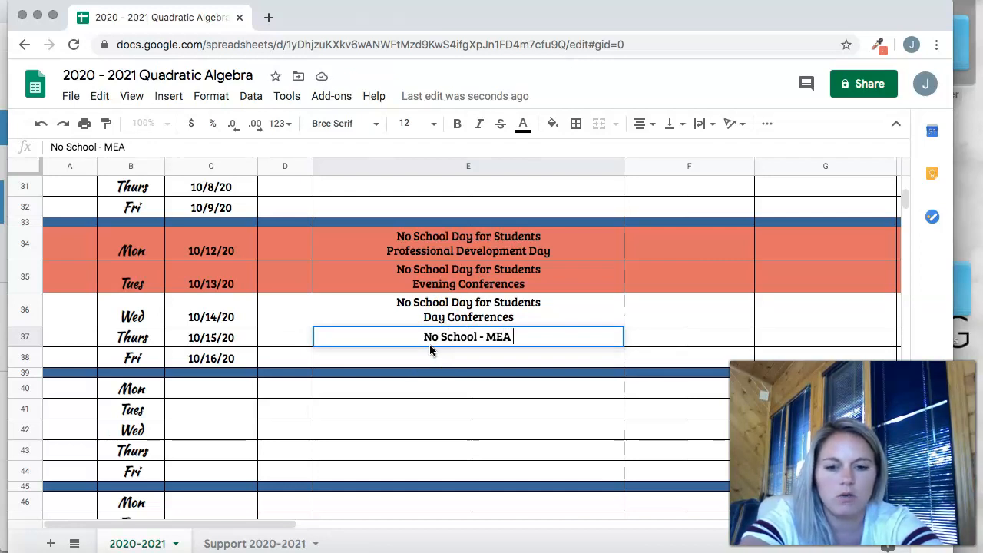
{"action": "type", "text": "(Fall) Break"}
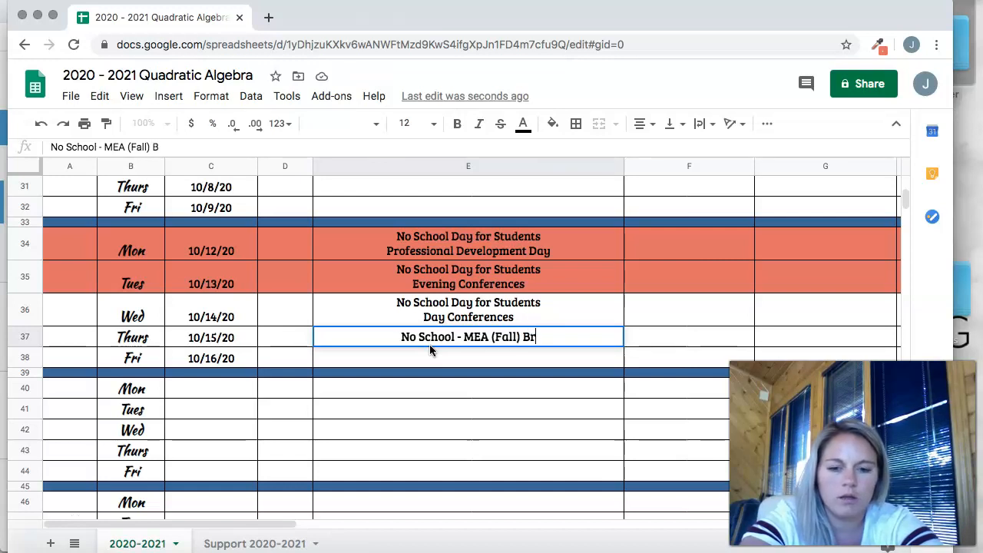
{"action": "left_click", "coordinate": [429, 366]}
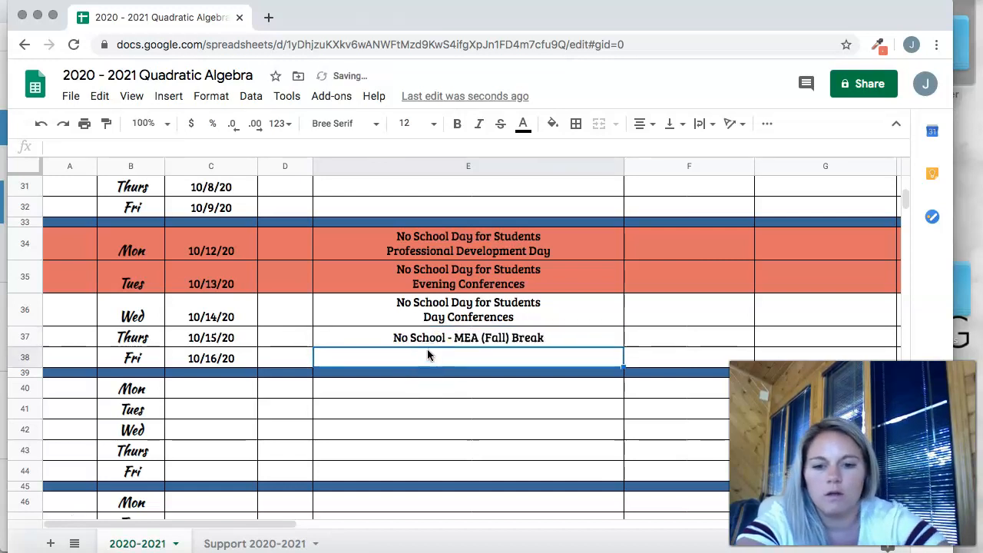
{"action": "left_click", "coordinate": [427, 346]}
{"action": "left_click_drag", "start_coordinate": [622, 348], "coordinate": [624, 367]}
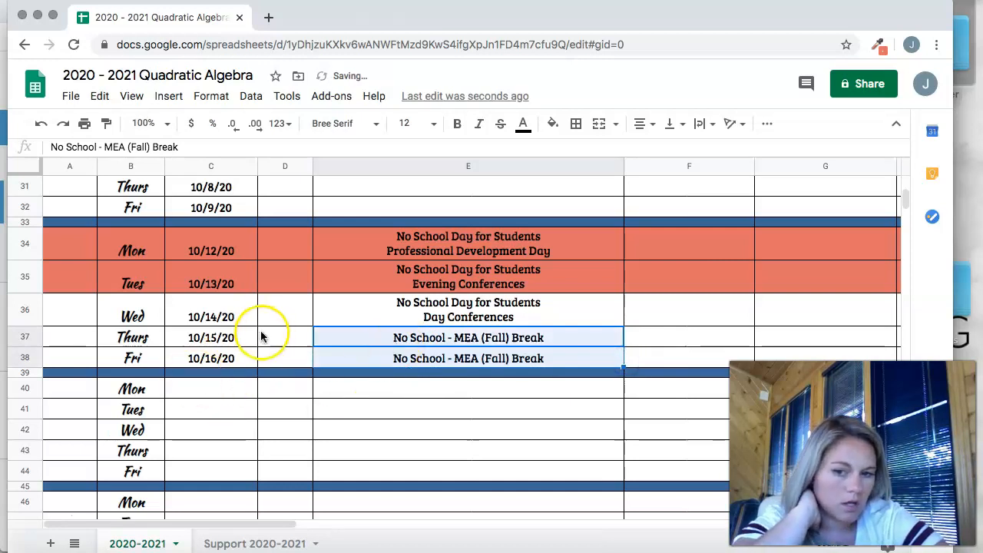
Fill rows 36 through 38 with the custom coral No School color.
{"action": "left_click", "coordinate": [25, 311]}
{"action": "left_click_drag", "start_coordinate": [26, 312], "coordinate": [27, 358]}
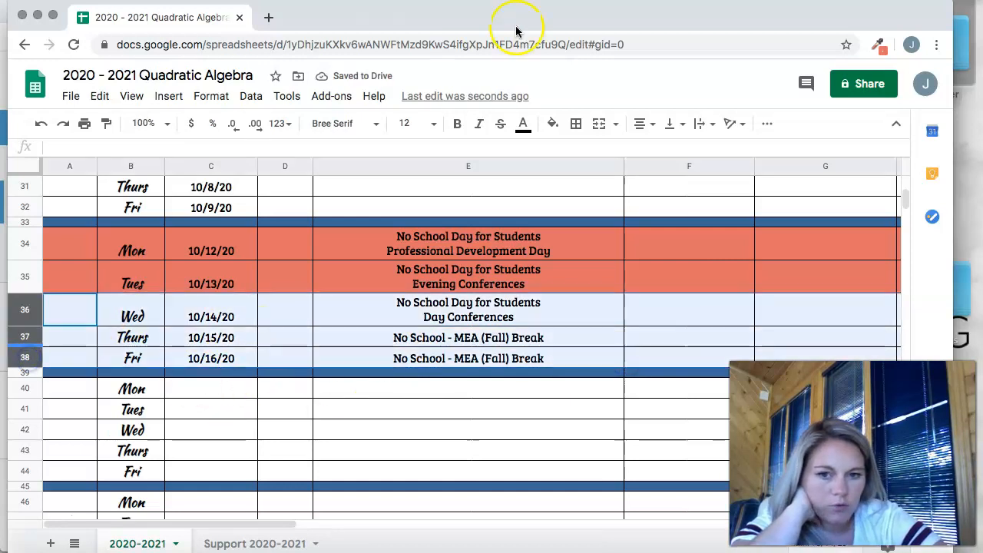
{"action": "left_click", "coordinate": [556, 130]}
{"action": "left_click", "coordinate": [609, 349]}
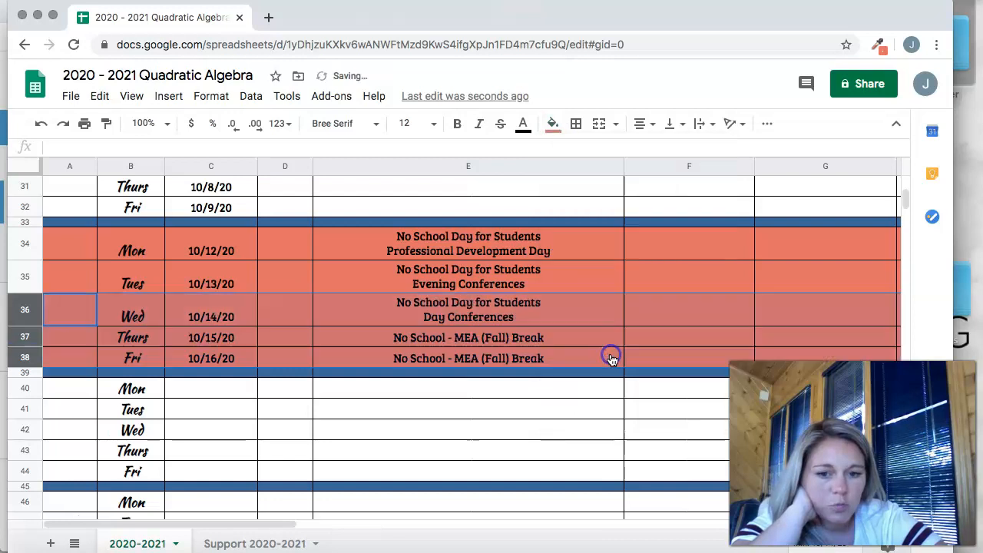
{"action": "left_click", "coordinate": [587, 322]}
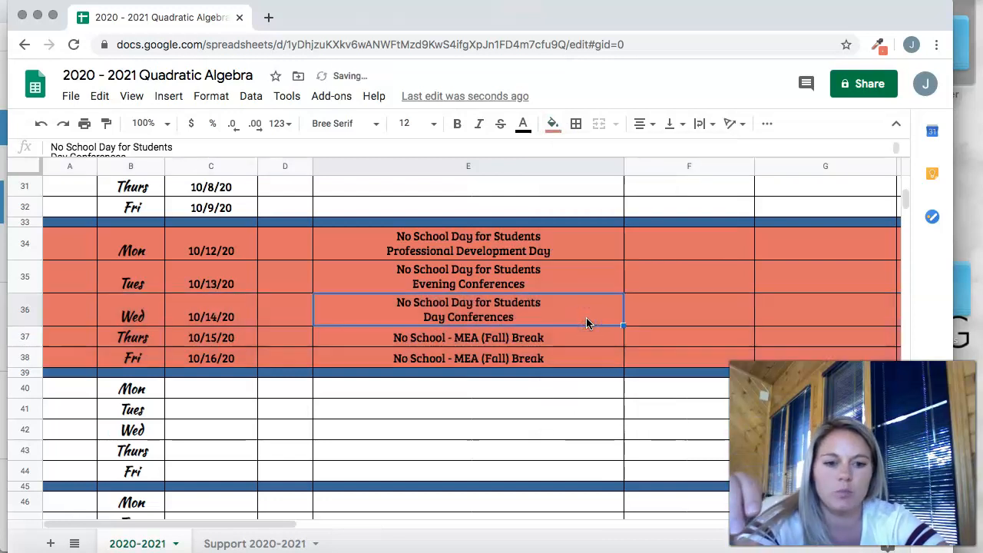
Review the dates, topics and color coding filled in so far, from the October no-school week back to the first week.
{"action": "scroll", "coordinate": [504, 284], "scroll_direction": "up", "scroll_amount": 3}
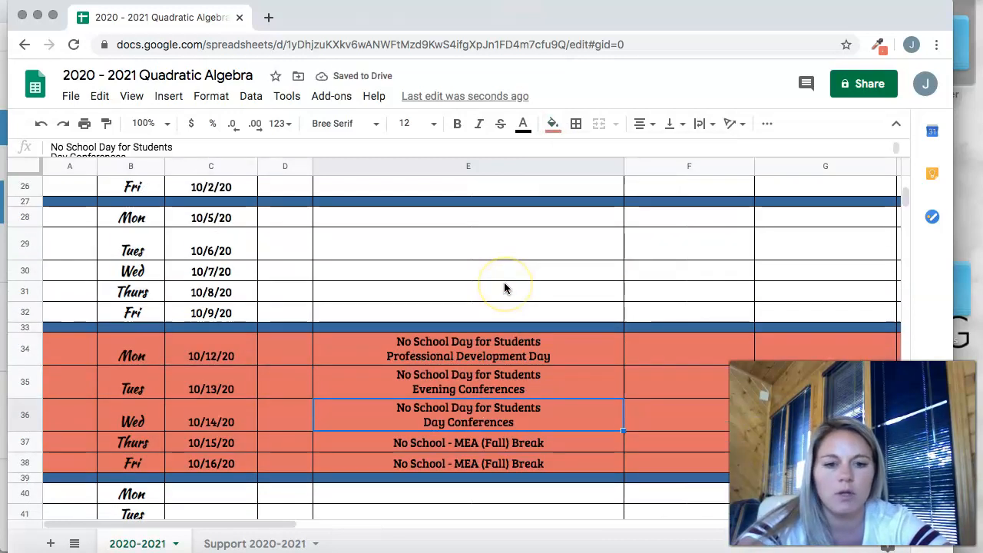
{"action": "scroll", "coordinate": [504, 284], "scroll_direction": "down", "scroll_amount": 1}
{"action": "scroll", "coordinate": [504, 288], "scroll_direction": "down", "scroll_amount": 3}
{"action": "scroll", "coordinate": [504, 288], "scroll_direction": "up", "scroll_amount": 5}
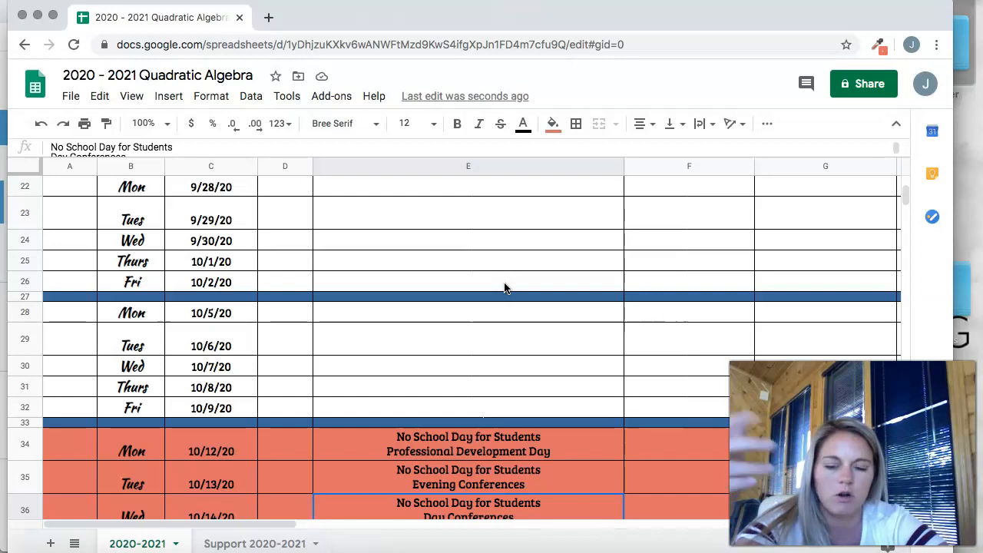
{"action": "scroll", "coordinate": [504, 288], "scroll_direction": "up", "scroll_amount": 2}
{"action": "scroll", "coordinate": [504, 288], "scroll_direction": "up", "scroll_amount": 1}
{"action": "scroll", "coordinate": [504, 288], "scroll_direction": "down", "scroll_amount": 4}
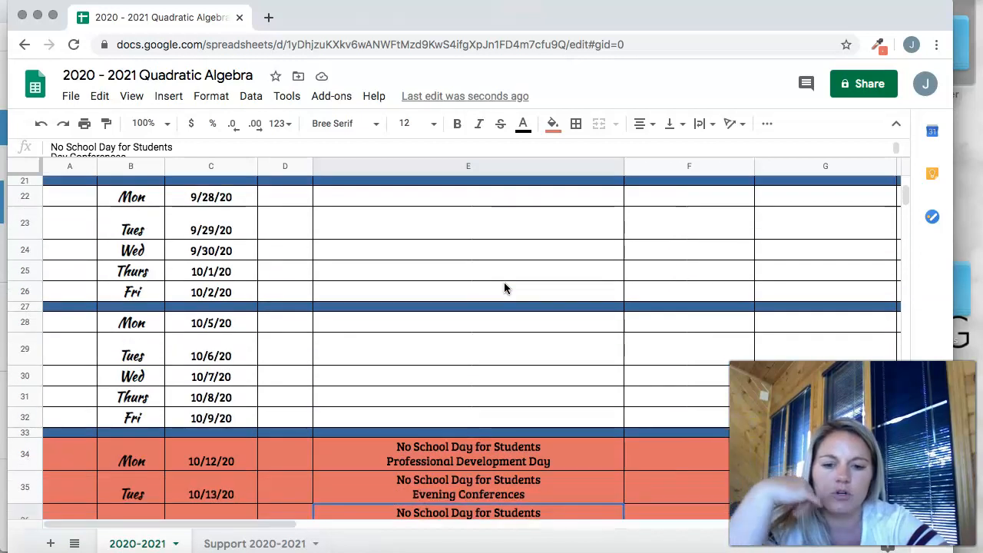
{"action": "scroll", "coordinate": [504, 288], "scroll_direction": "up", "scroll_amount": 3}
{"action": "scroll", "coordinate": [504, 288], "scroll_direction": "up", "scroll_amount": 7}
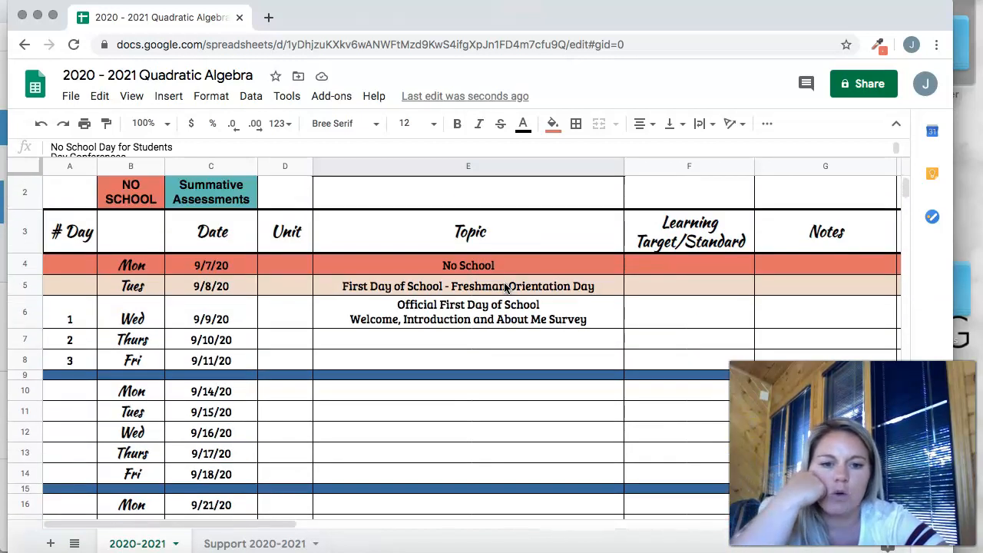
{"action": "scroll", "coordinate": [604, 241], "scroll_direction": "down", "scroll_amount": 1}
{"action": "scroll", "coordinate": [603, 241], "scroll_direction": "up", "scroll_amount": 2}
{"action": "scroll", "coordinate": [637, 230], "scroll_direction": "down", "scroll_amount": 1}
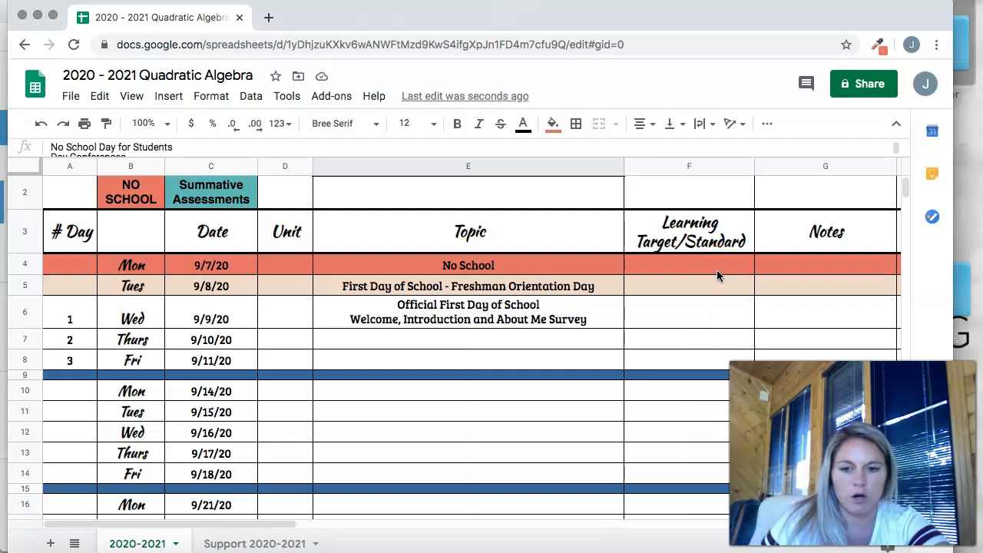
Enter unit 1 in D10 through D14 for the week of 9/14/20 to 9/18/20.
{"action": "scroll", "coordinate": [716, 269], "scroll_direction": "down", "scroll_amount": 1}
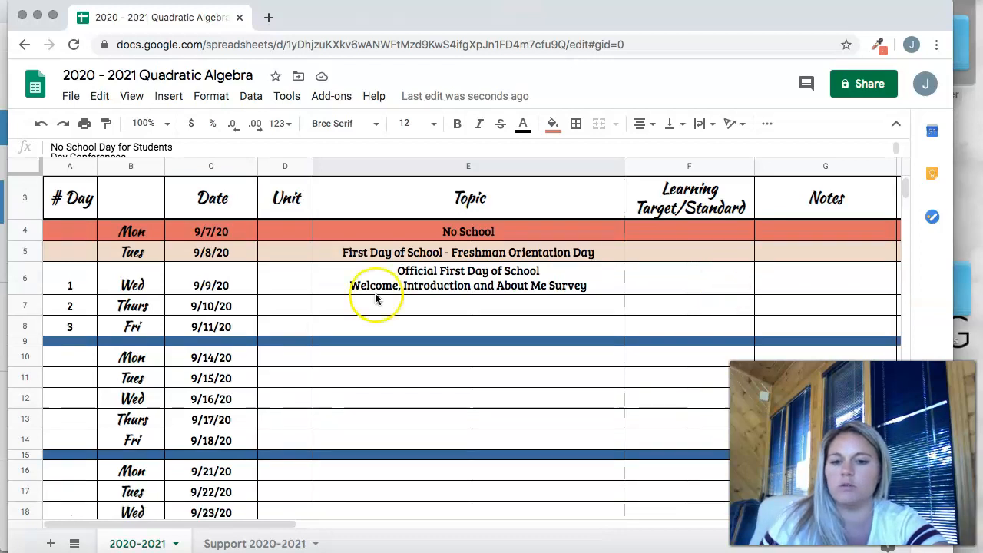
{"action": "left_click", "coordinate": [279, 357]}
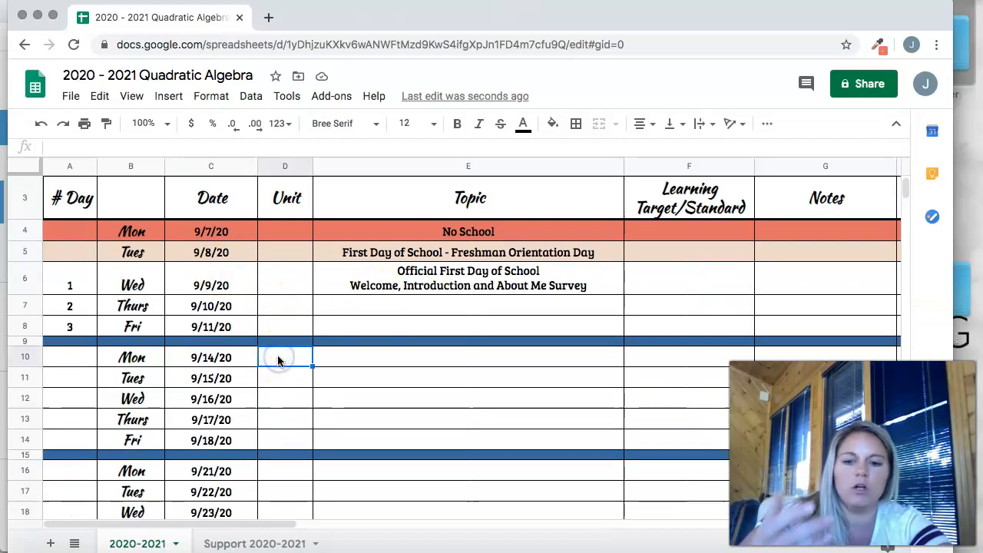
{"action": "type", "text": "1"}
{"action": "left_click", "coordinate": [330, 360]}
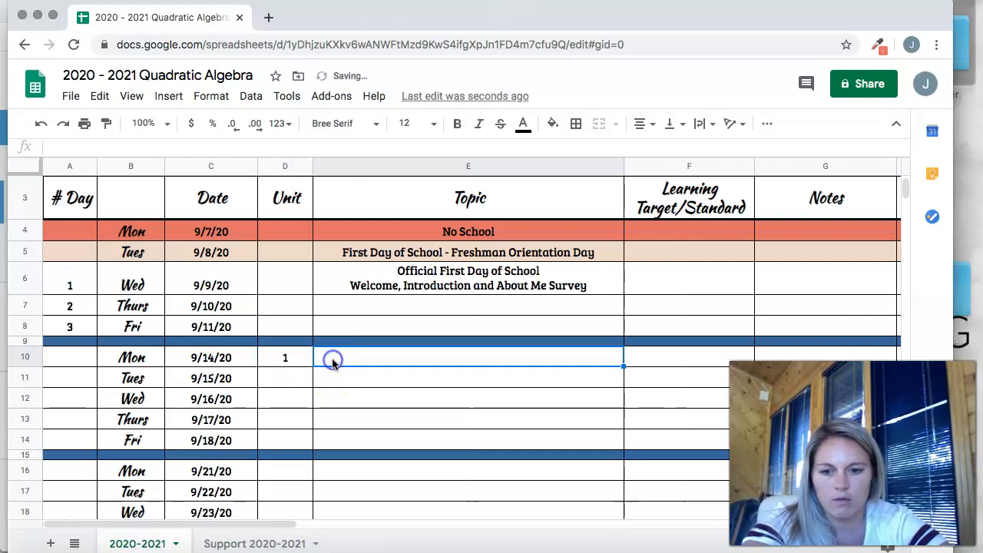
{"action": "left_click", "coordinate": [294, 379]}
{"action": "type", "text": "1"}
{"action": "left_click", "coordinate": [285, 396]}
{"action": "type", "text": "1"}
{"action": "left_click", "coordinate": [286, 418]}
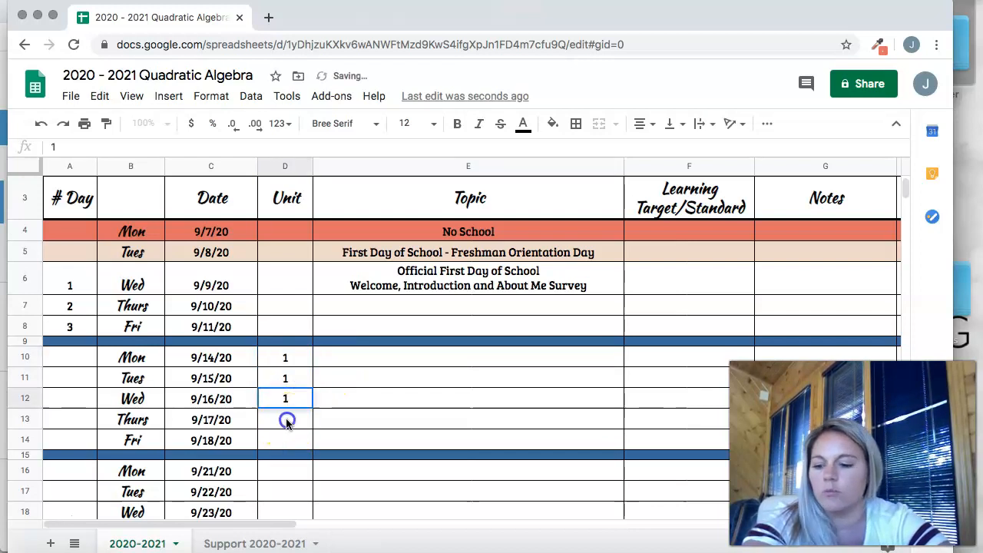
{"action": "type", "text": "1"}
{"action": "left_click", "coordinate": [285, 435]}
{"action": "type", "text": "1"}
Number the days 4 through 8 in A10 through A14 for the week of 9/14/20.
{"action": "left_click", "coordinate": [83, 354]}
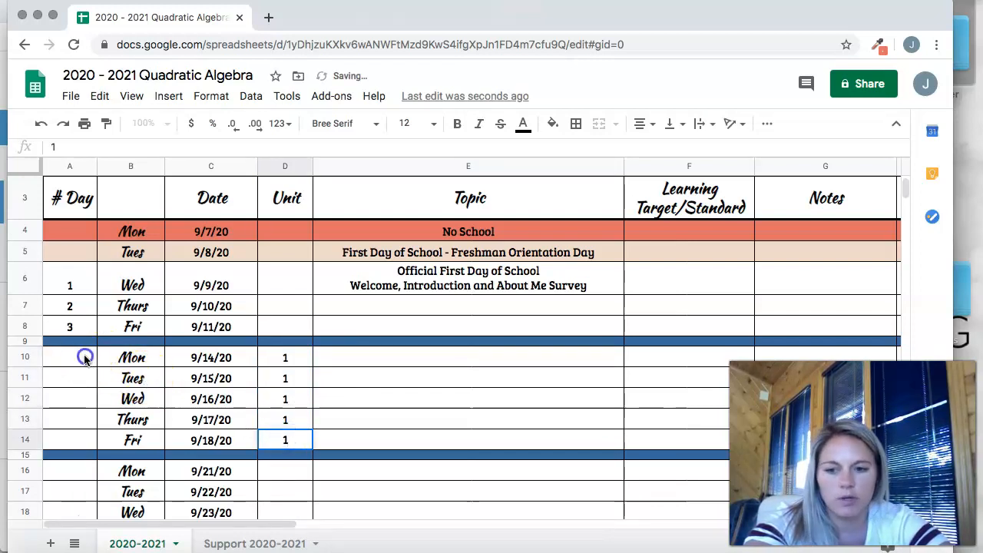
{"action": "type", "text": "4"}
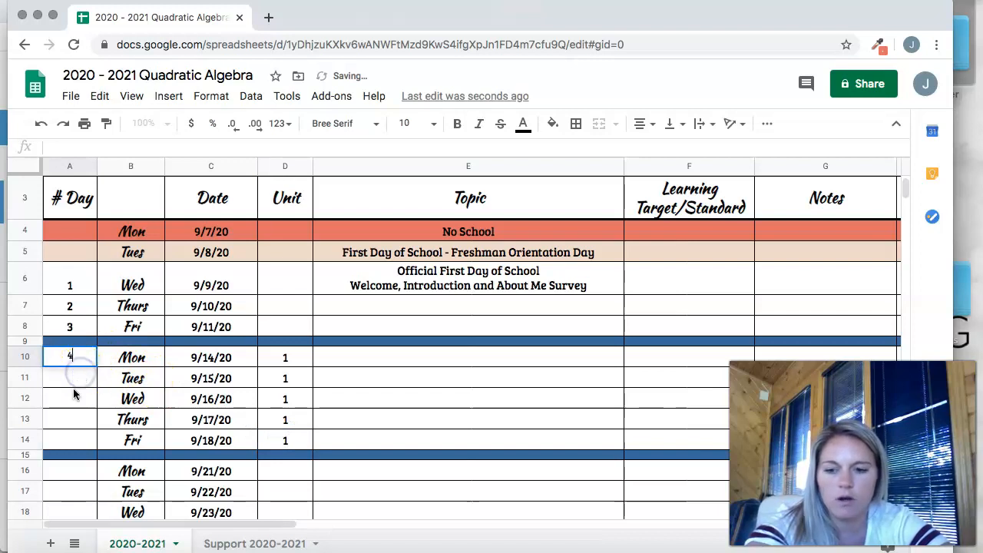
{"action": "left_click", "coordinate": [68, 379]}
{"action": "type", "text": "65"}
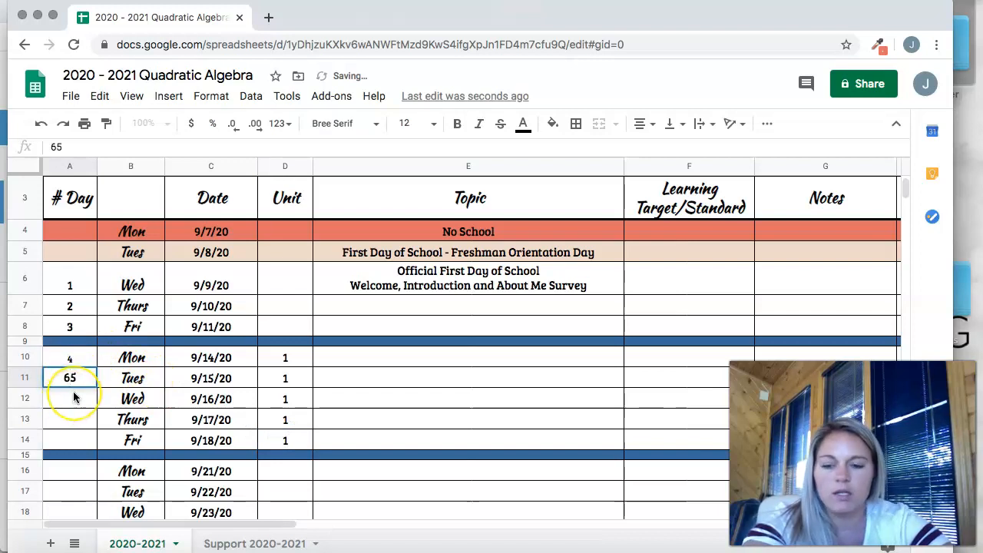
{"action": "key", "text": "BackSpace"}
{"action": "key", "text": "BackSpace"}
{"action": "type", "text": "5"}
{"action": "left_click", "coordinate": [91, 360]}
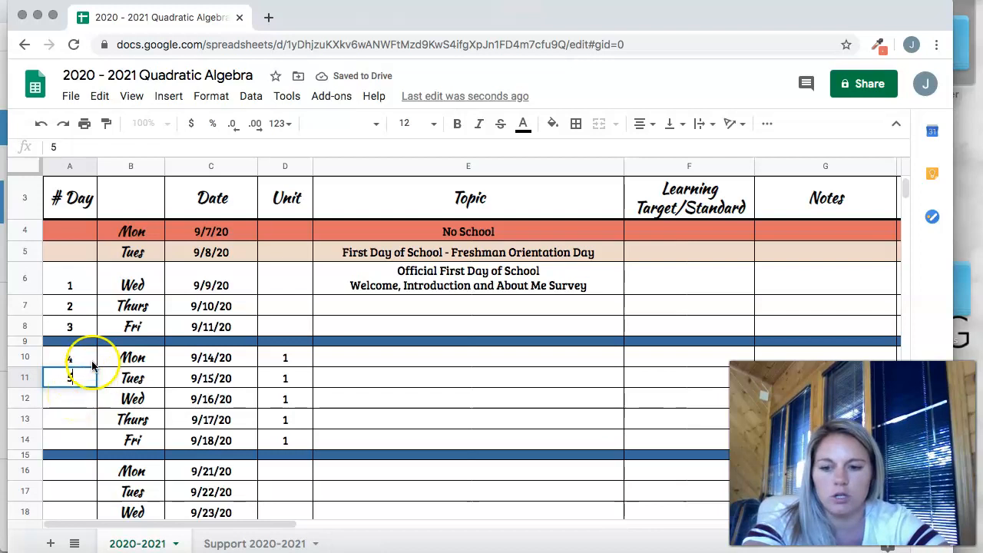
{"action": "left_click_drag", "start_coordinate": [91, 359], "coordinate": [93, 438]}
{"action": "left_click", "coordinate": [332, 376]}
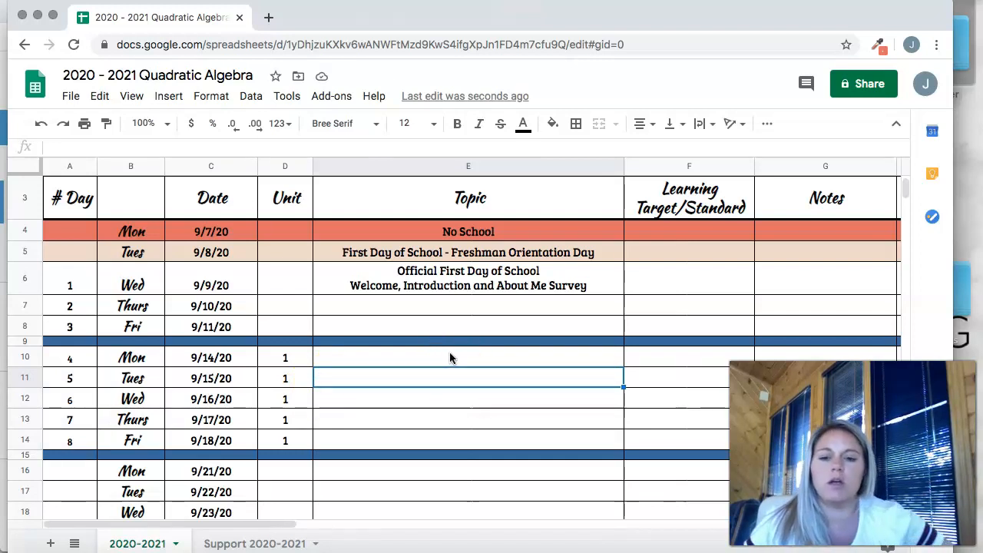
Examine the weeks between mid-September and the October no-school week to plan where the first unit ends.
{"action": "scroll", "coordinate": [438, 340], "scroll_direction": "down", "scroll_amount": 6}
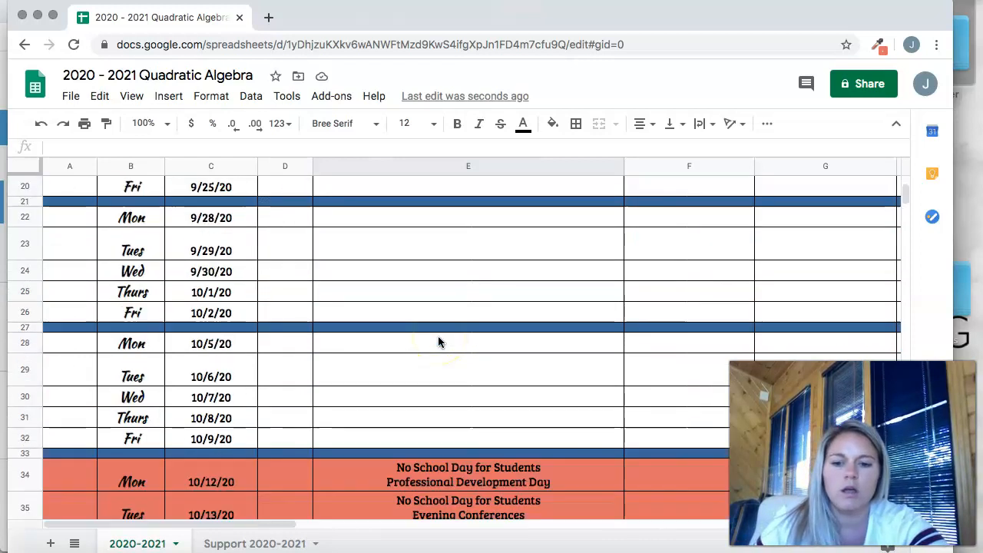
{"action": "scroll", "coordinate": [439, 341], "scroll_direction": "down", "scroll_amount": 3}
{"action": "scroll", "coordinate": [439, 340], "scroll_direction": "up", "scroll_amount": 5}
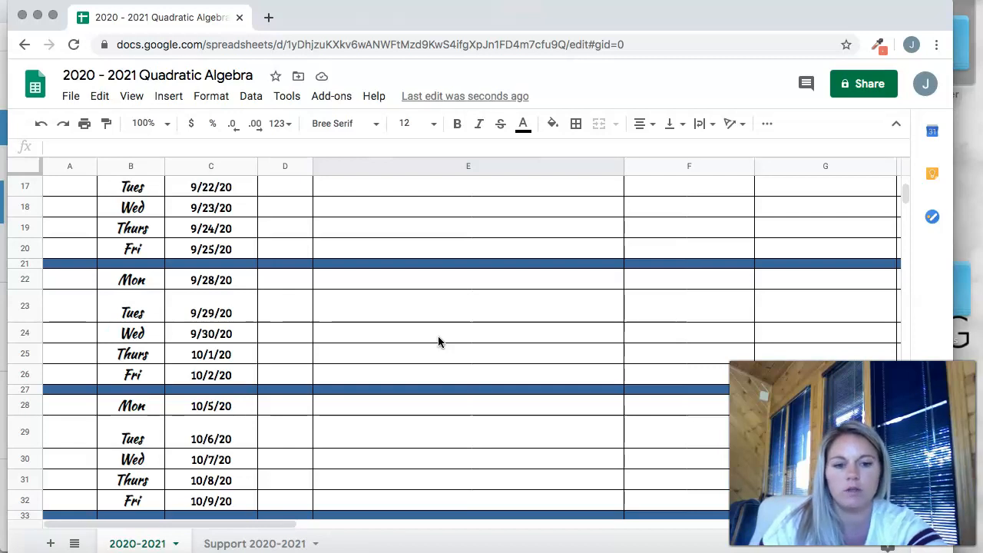
{"action": "scroll", "coordinate": [438, 341], "scroll_direction": "up", "scroll_amount": 5}
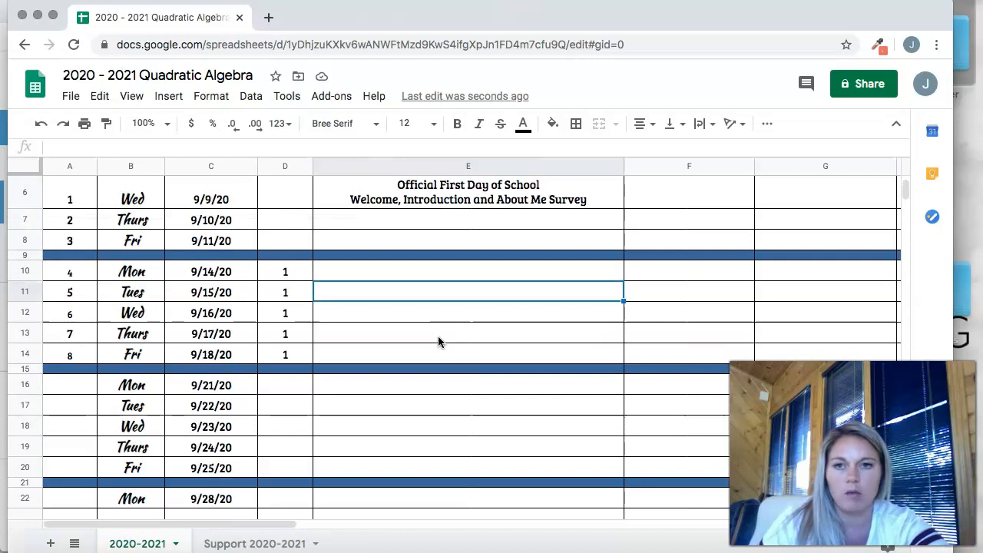
{"action": "scroll", "coordinate": [438, 341], "scroll_direction": "up", "scroll_amount": 5}
{"action": "scroll", "coordinate": [438, 341], "scroll_direction": "down", "scroll_amount": 5}
{"action": "scroll", "coordinate": [437, 341], "scroll_direction": "right", "scroll_amount": 2}
{"action": "scroll", "coordinate": [437, 341], "scroll_direction": "down", "scroll_amount": 3}
{"action": "scroll", "coordinate": [438, 341], "scroll_direction": "left", "scroll_amount": 2}
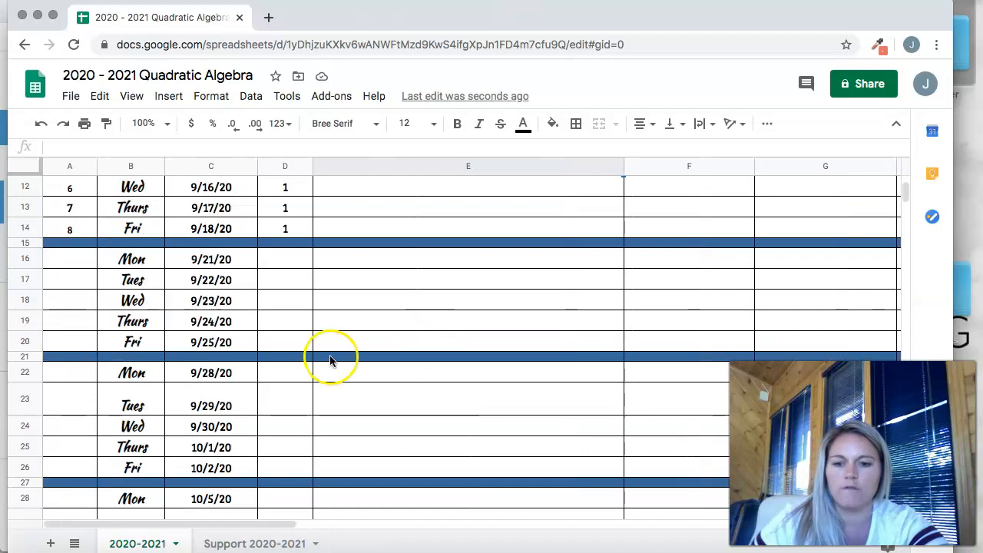
Enter unit 1 in D26 and "Unit 1 Test" as the topic in E26 for Friday 10/2/20.
{"action": "left_click", "coordinate": [286, 467]}
{"action": "type", "text": "1"}
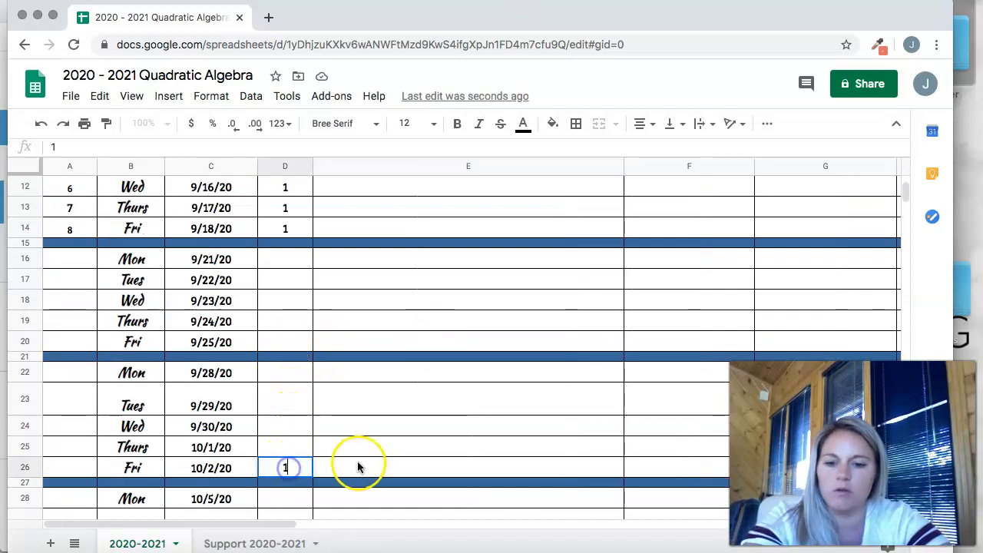
{"action": "left_click", "coordinate": [358, 466]}
{"action": "type", "text": "Un"}
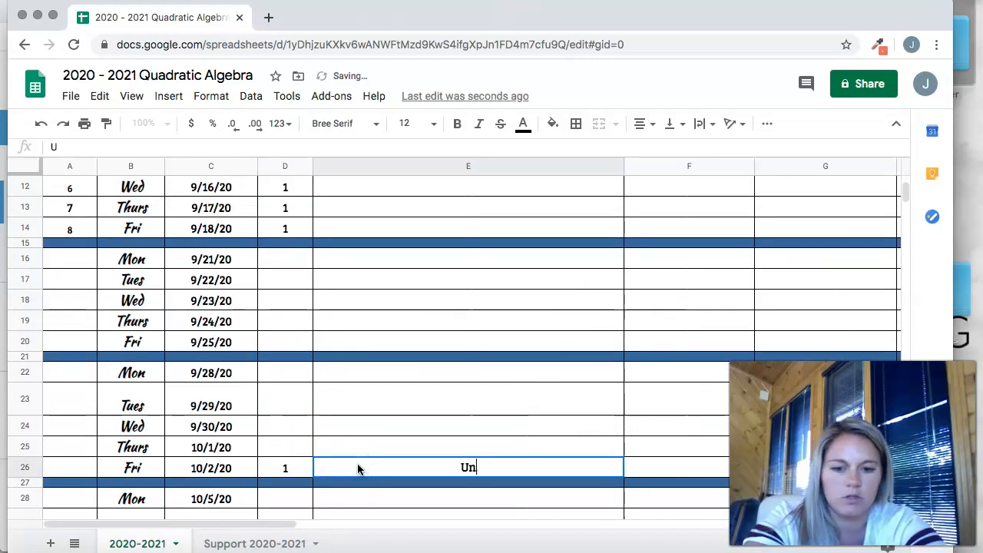
{"action": "type", "text": "it 1 Test"}
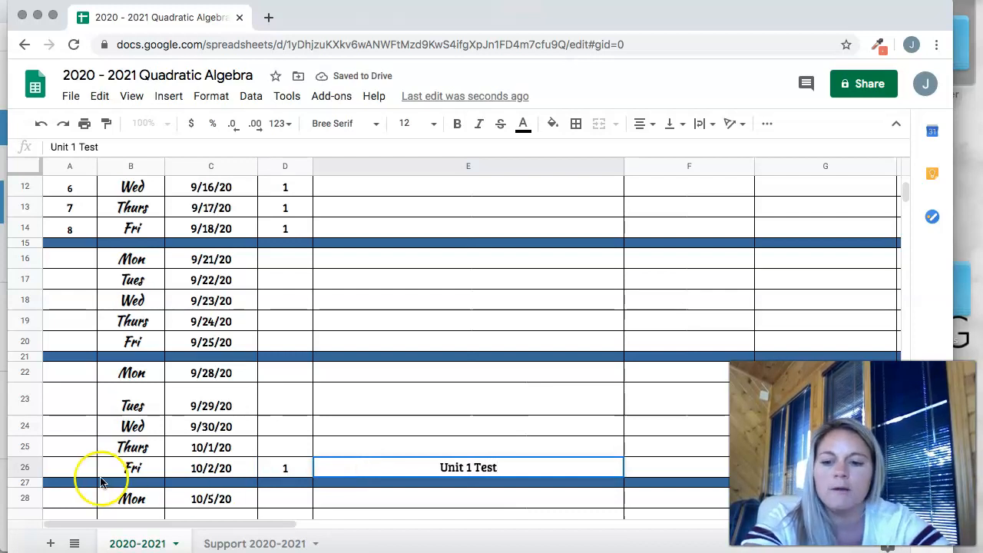
Fill row 26 with the custom teal Summative Assessments color.
{"action": "left_click", "coordinate": [25, 468]}
{"action": "left_click", "coordinate": [552, 123]}
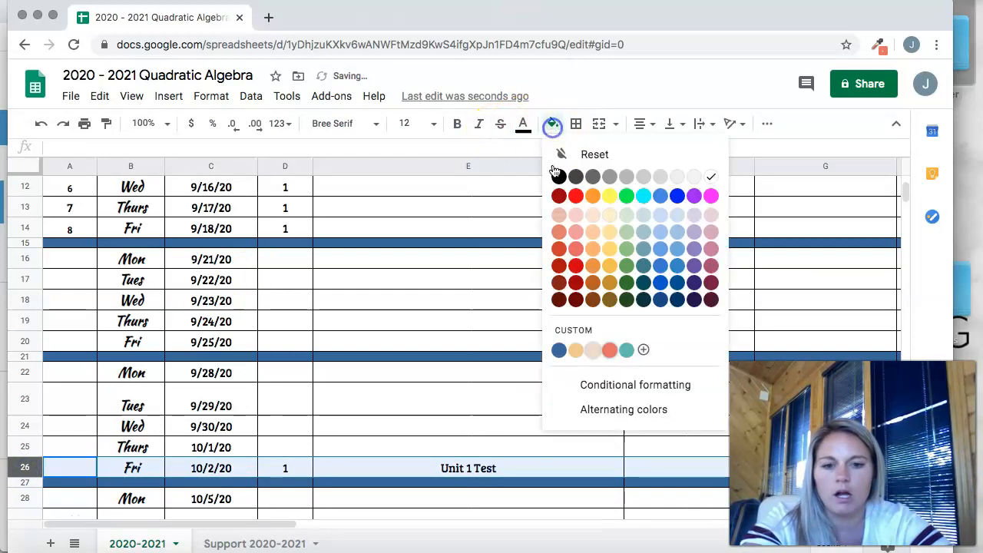
{"action": "left_click", "coordinate": [629, 353]}
{"action": "left_click", "coordinate": [514, 420]}
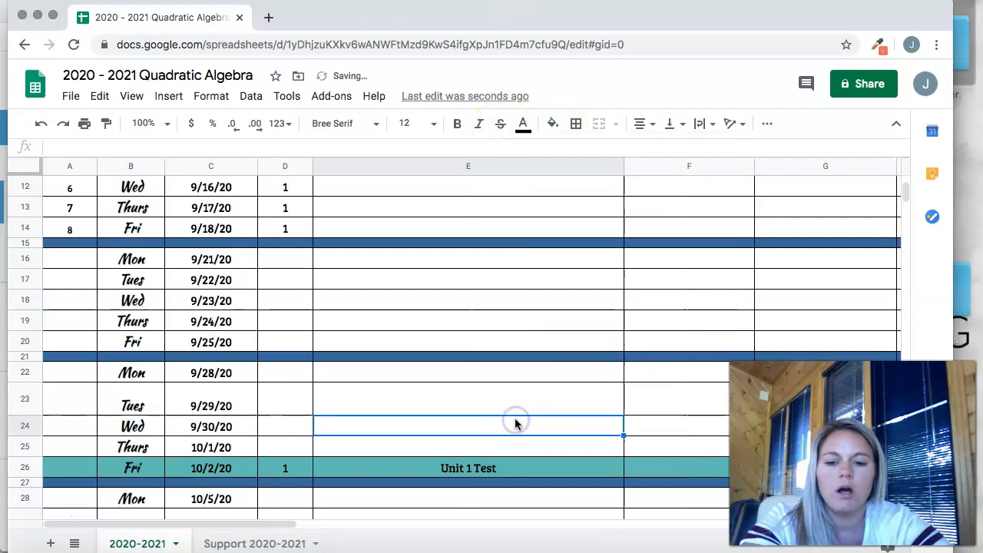
Enter "Welcome Back Pep Fest" in italics as the Friday 9/11/20 topic in E8.
{"action": "scroll", "coordinate": [515, 419], "scroll_direction": "up", "scroll_amount": 3}
{"action": "scroll", "coordinate": [515, 422], "scroll_direction": "up", "scroll_amount": 4}
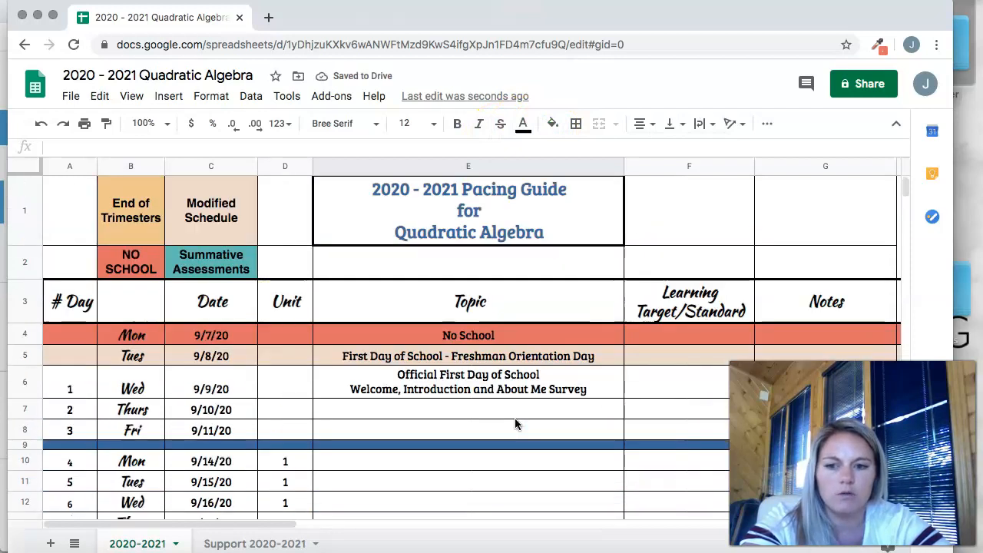
{"action": "scroll", "coordinate": [515, 420], "scroll_direction": "down", "scroll_amount": 4}
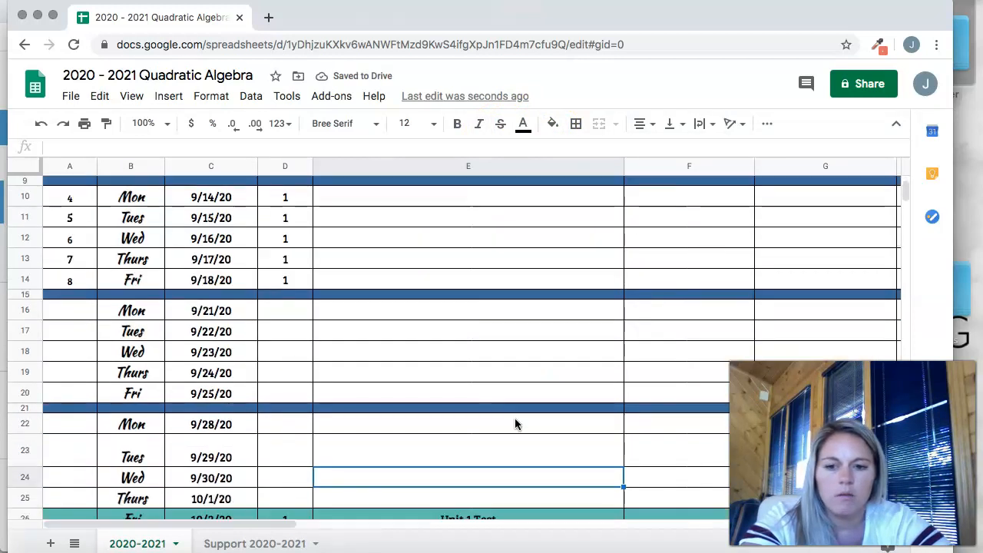
{"action": "scroll", "coordinate": [395, 311], "scroll_direction": "up", "scroll_amount": 2}
{"action": "left_click", "coordinate": [370, 261]}
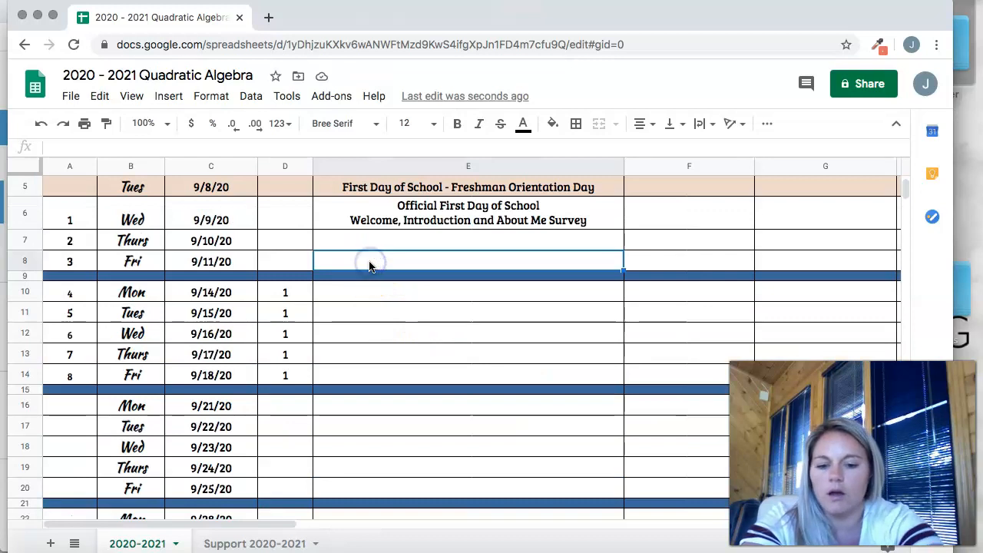
{"action": "type", "text": "Welcome B"}
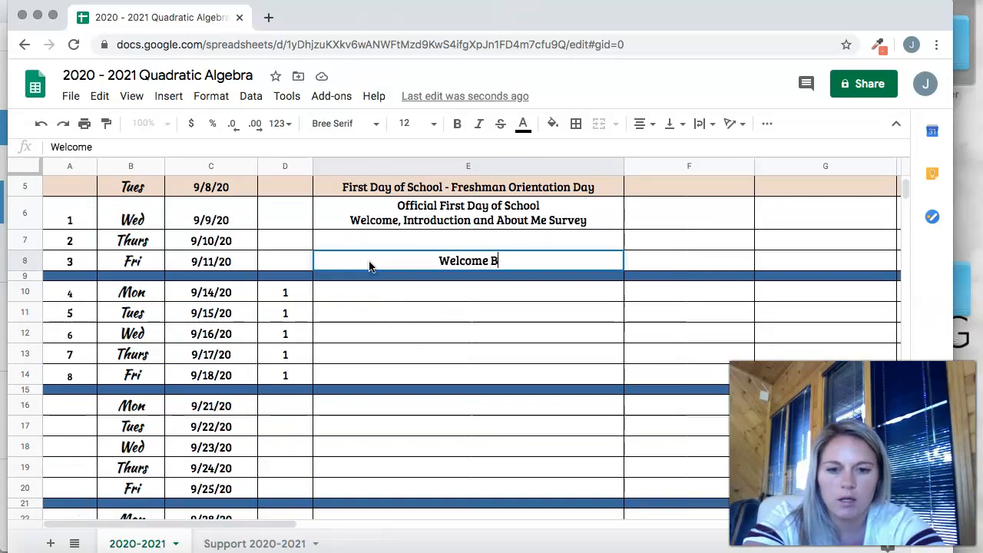
{"action": "type", "text": "ack Pep Fest"}
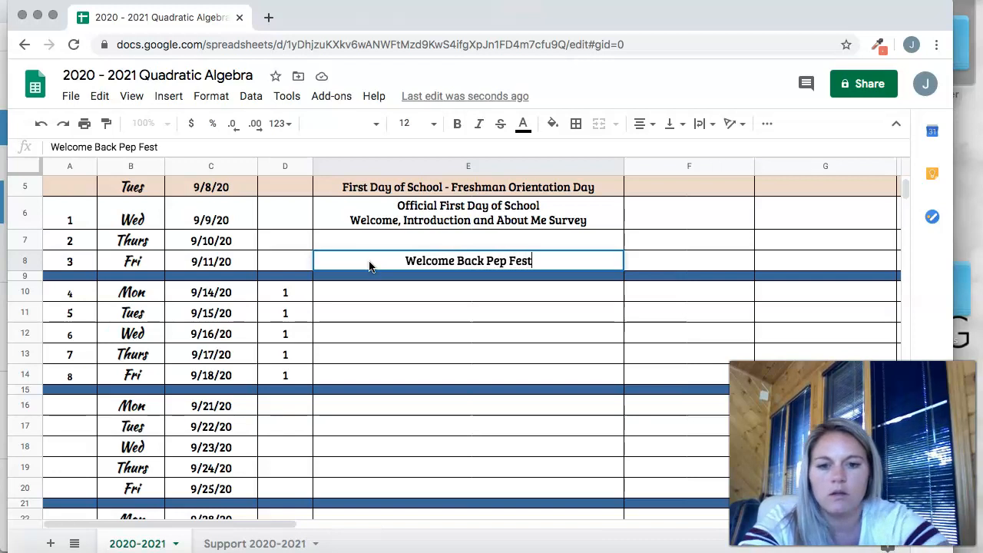
{"action": "left_click", "coordinate": [521, 261]}
{"action": "left_click_drag", "start_coordinate": [536, 261], "coordinate": [401, 261]}
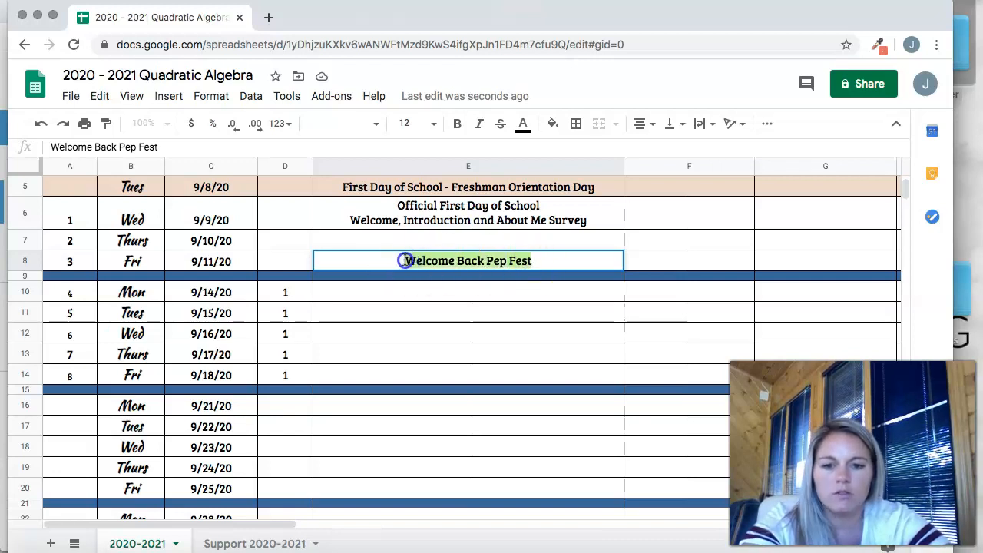
{"action": "left_click", "coordinate": [478, 122]}
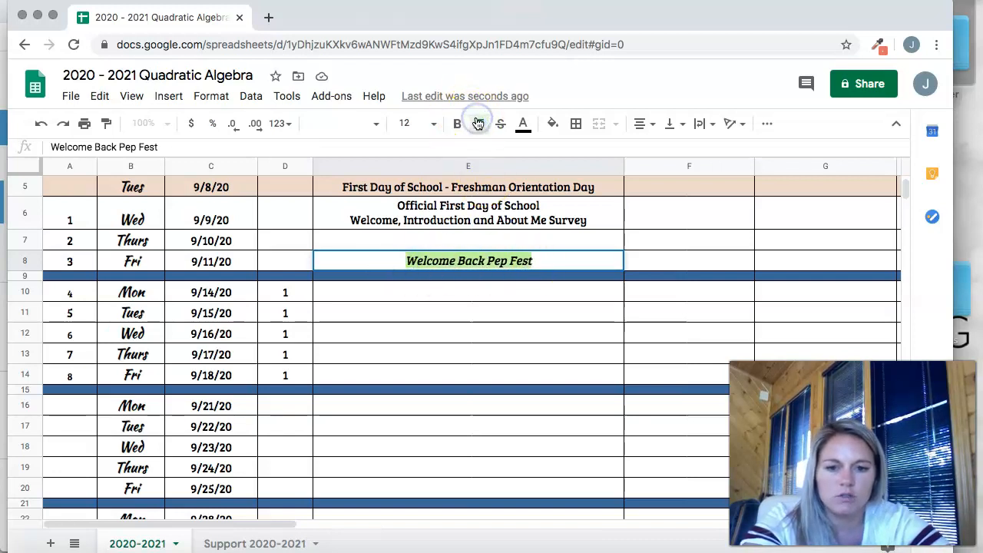
{"action": "scroll", "coordinate": [537, 292], "scroll_direction": "up", "scroll_amount": 2}
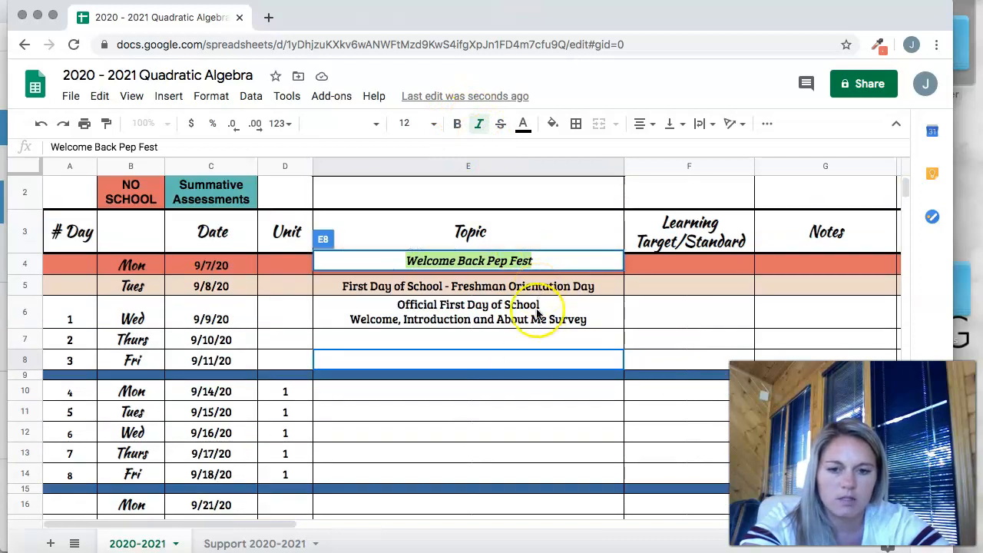
{"action": "key", "text": "Return"}
Add "Digital Resources Day" as a second, non-italic line below the pep fest in E8.
{"action": "double_click", "coordinate": [542, 363]}
{"action": "key", "text": "alt+Return"}
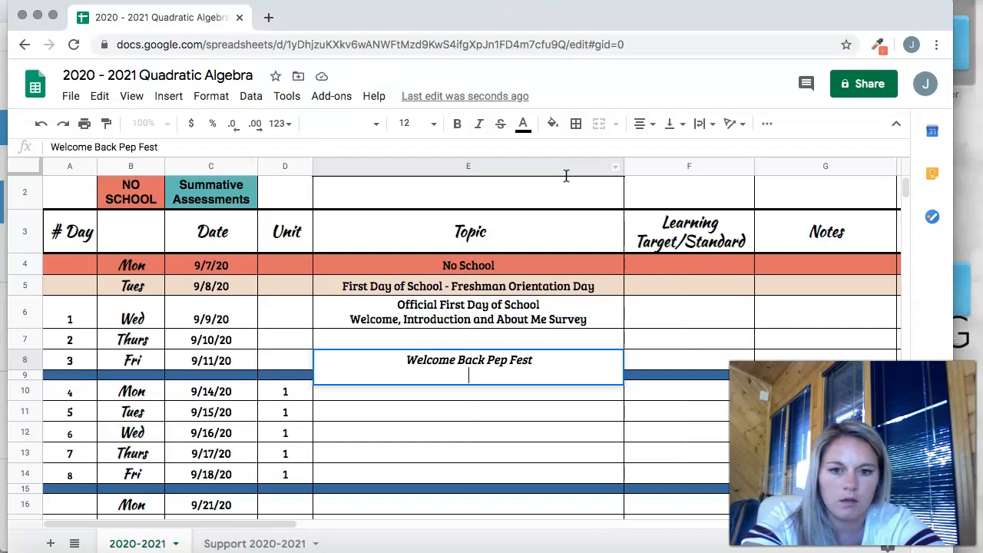
{"action": "type", "text": "Digiti"}
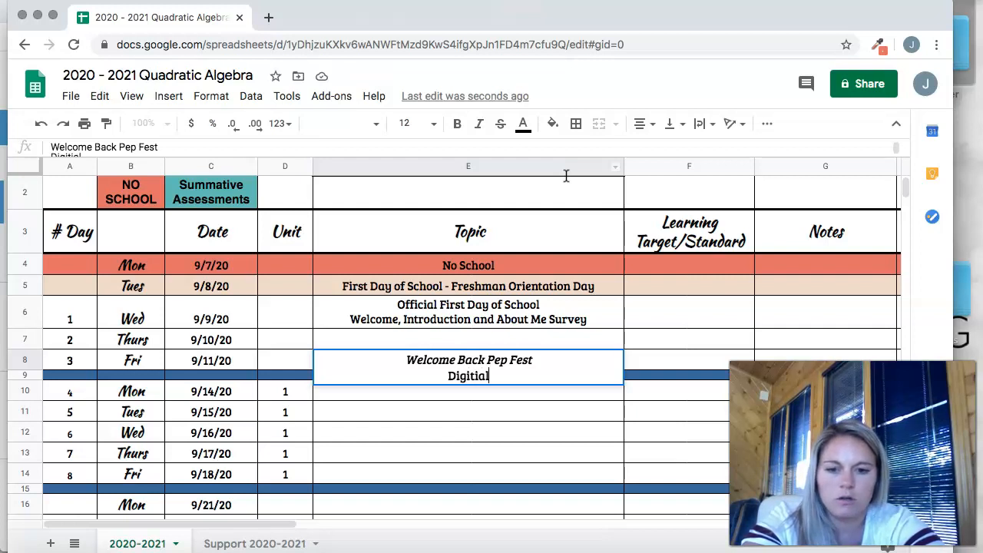
{"action": "key", "text": "BackSpace"}
{"action": "type", "text": "al Reso"}
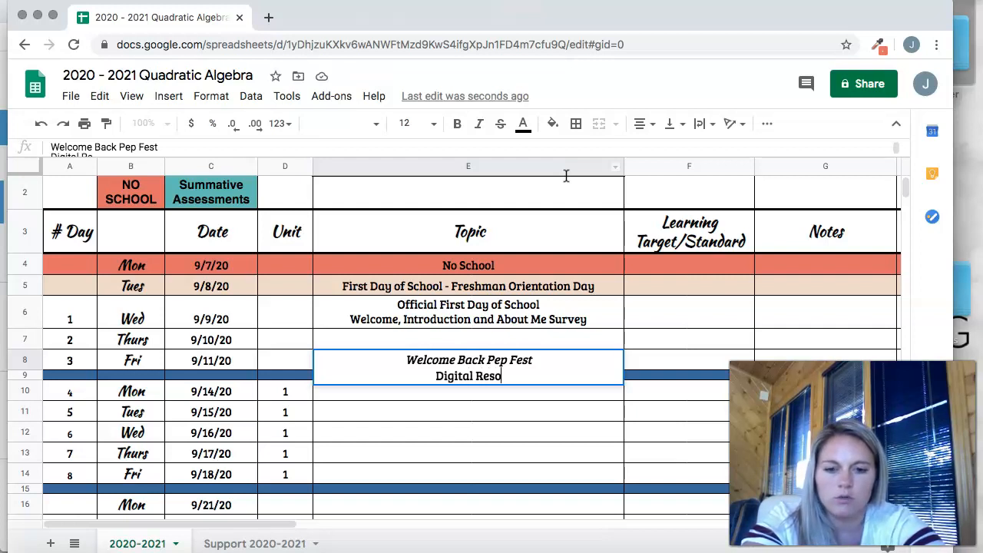
{"action": "type", "text": "urces Dya"}
{"action": "key", "text": "Return"}
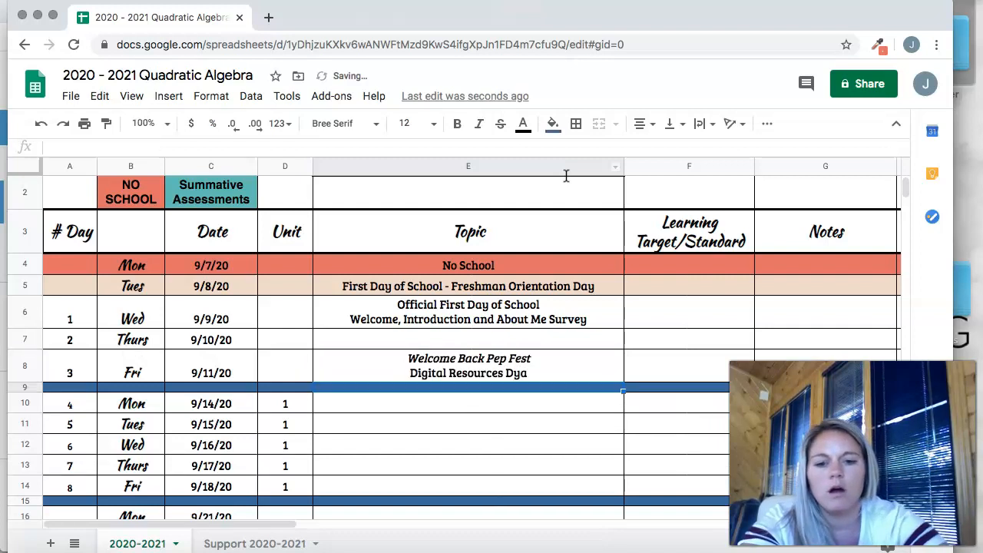
{"action": "double_click", "coordinate": [526, 376]}
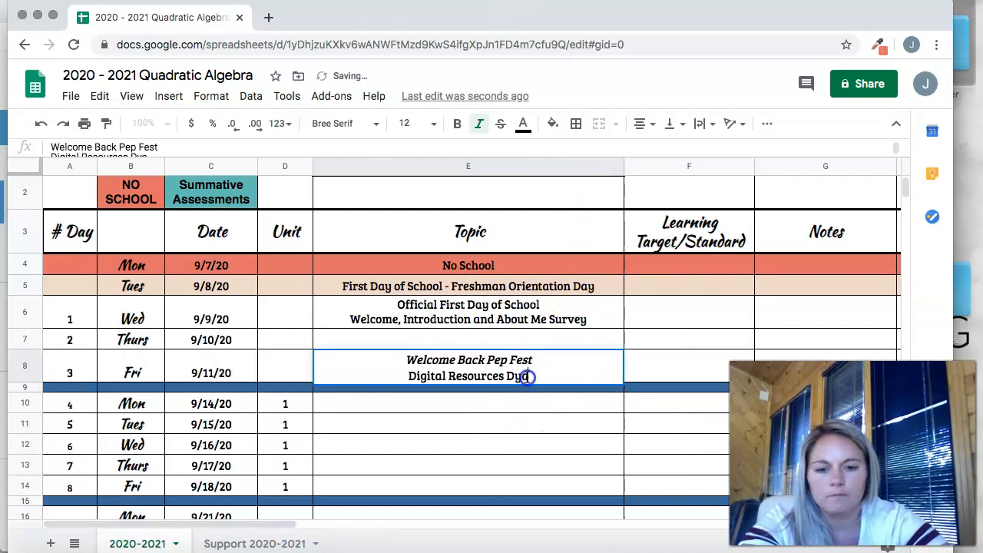
{"action": "key", "text": "BackSpace"}
{"action": "key", "text": "BackSpace"}
{"action": "type", "text": "ay"}
{"action": "key", "text": "Return"}
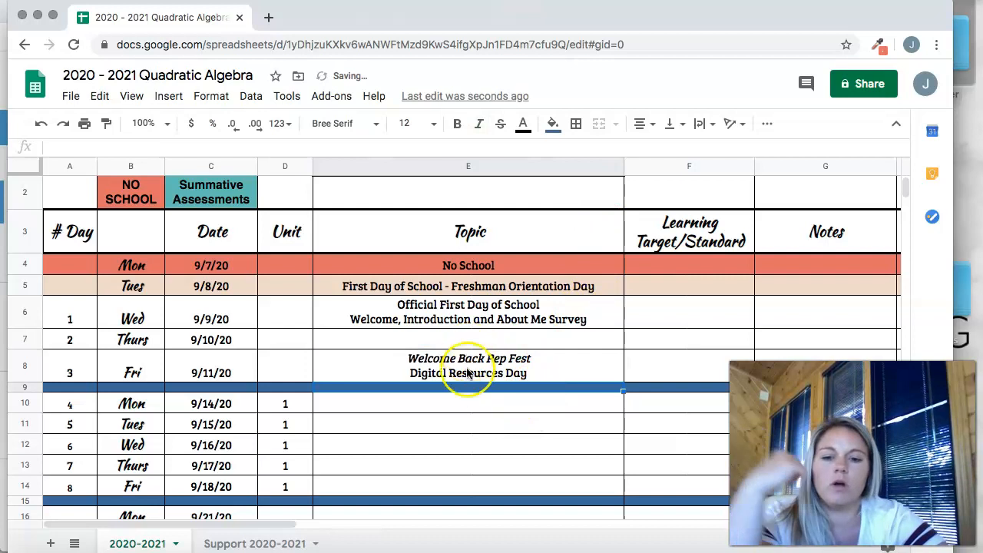
Fill row 8 with the custom light peach Modified Schedule color.
{"action": "left_click", "coordinate": [443, 374]}
{"action": "left_click", "coordinate": [31, 369]}
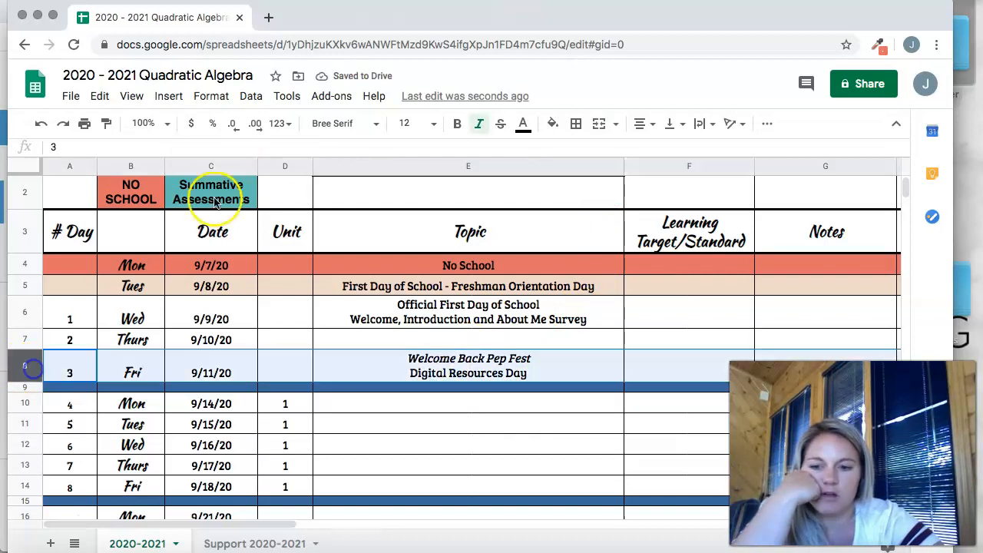
{"action": "left_click", "coordinate": [552, 123]}
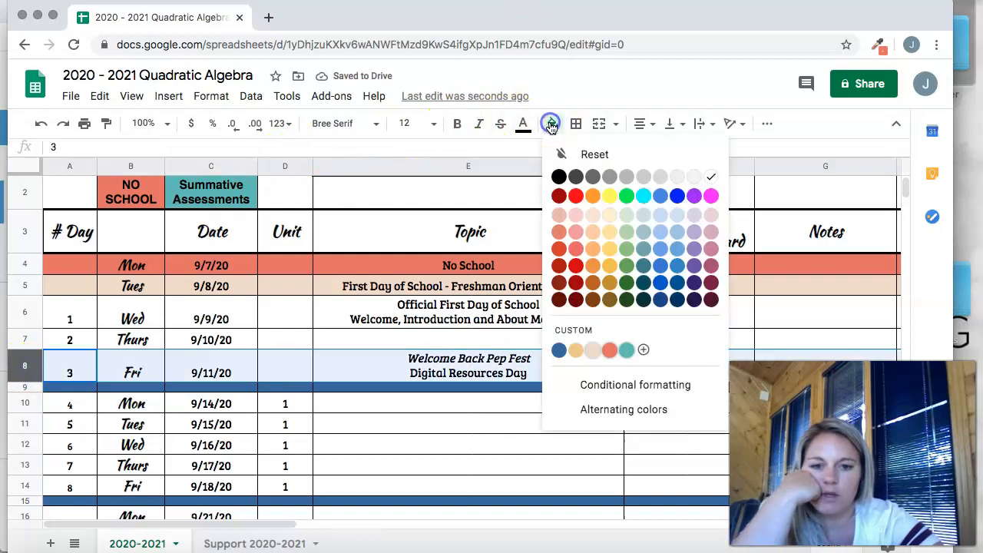
{"action": "left_click", "coordinate": [590, 351]}
{"action": "left_click", "coordinate": [540, 472]}
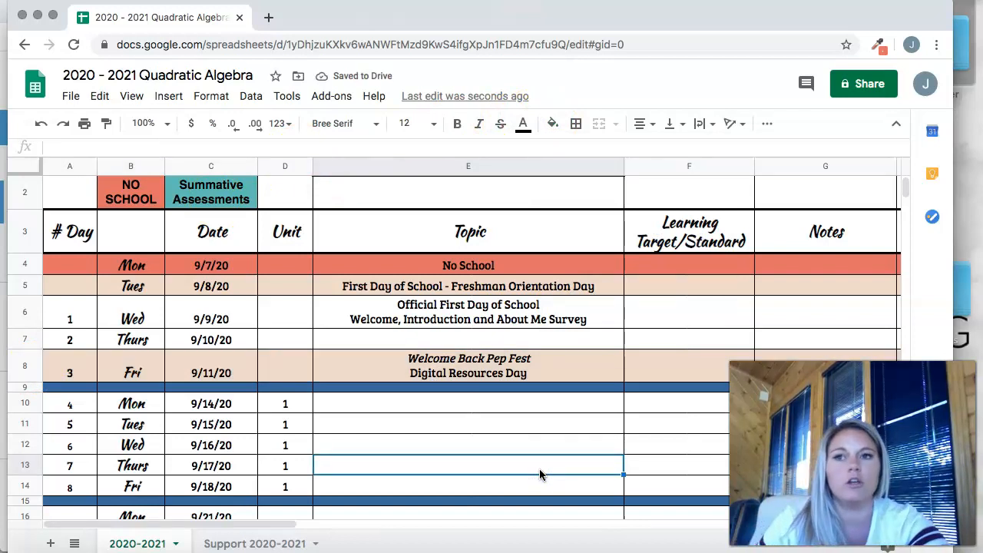
{"action": "scroll", "coordinate": [540, 470], "scroll_direction": "up", "scroll_amount": 2}
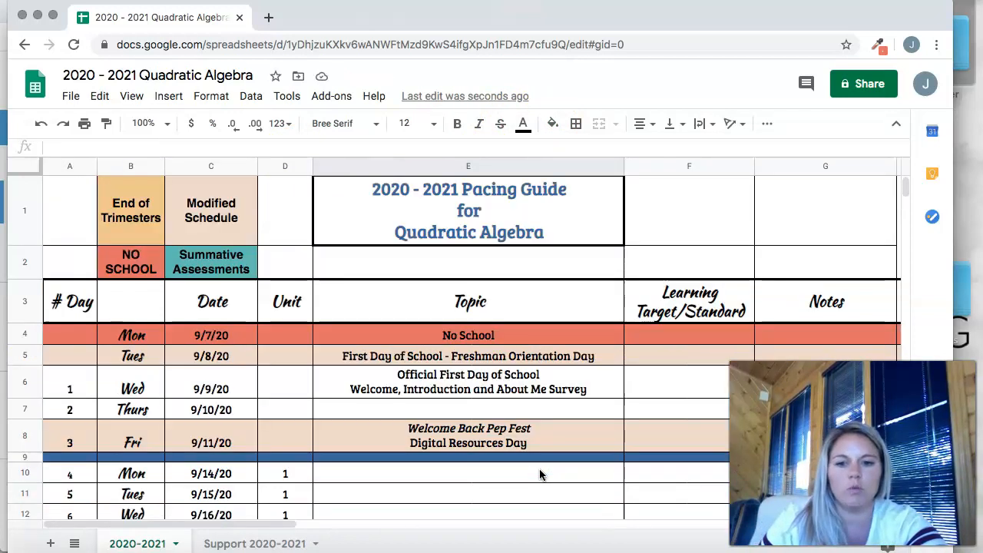
{"action": "scroll", "coordinate": [539, 475], "scroll_direction": "down", "scroll_amount": 1}
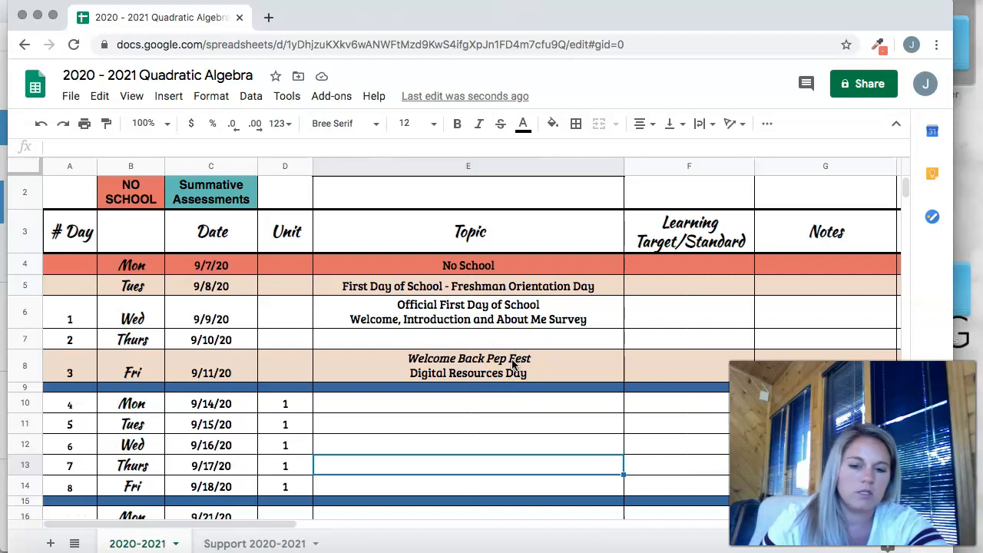
{"action": "scroll", "coordinate": [513, 366], "scroll_direction": "up", "scroll_amount": 2}
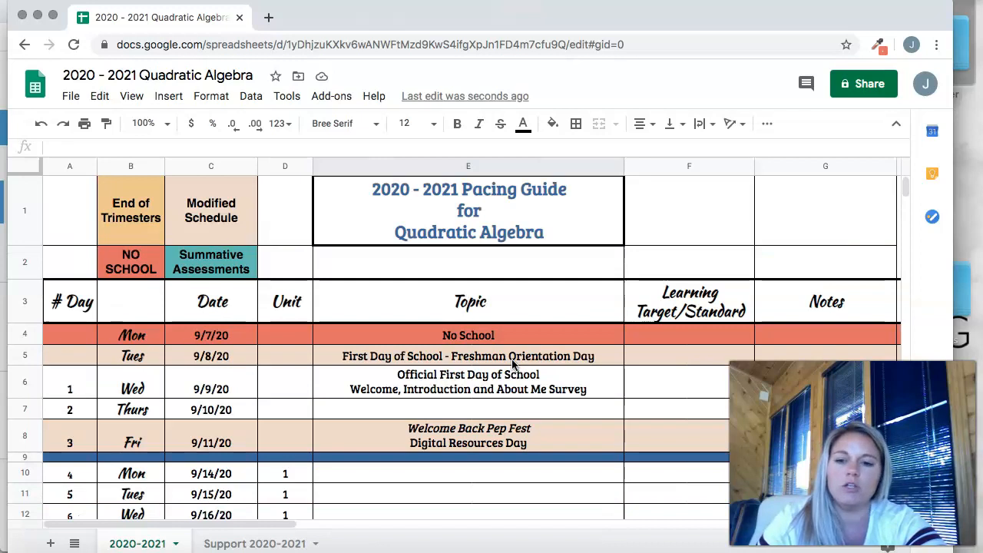
{"action": "scroll", "coordinate": [513, 365], "scroll_direction": "down", "scroll_amount": 1}
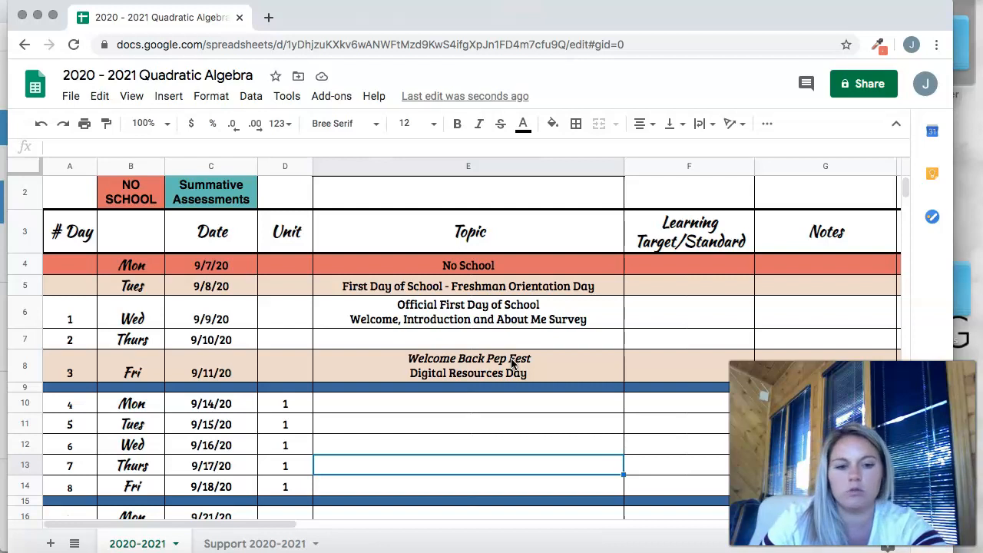
{"action": "scroll", "coordinate": [513, 364], "scroll_direction": "up", "scroll_amount": 2}
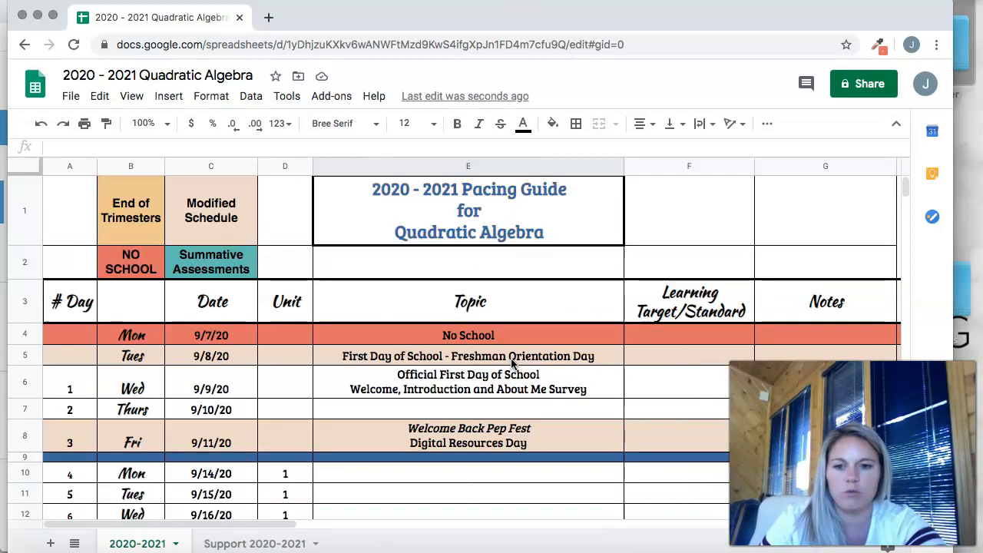